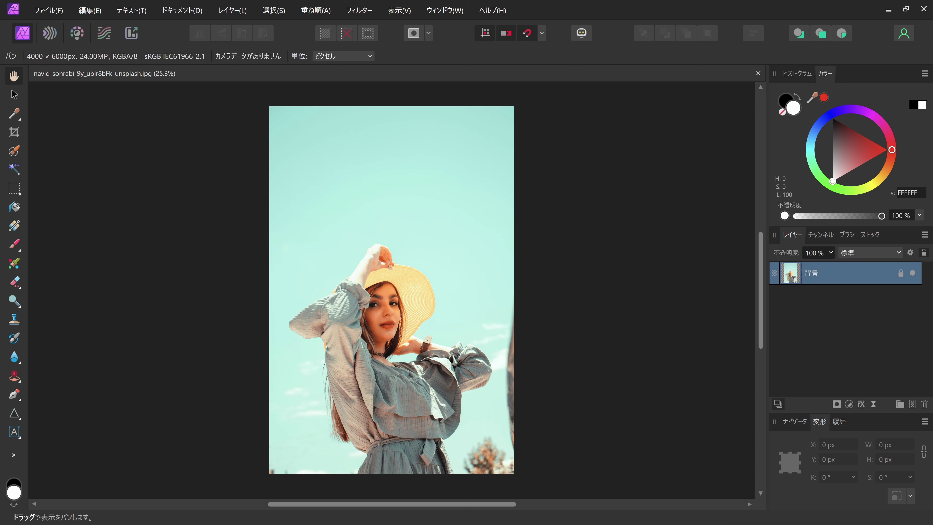
# Show the text tool flyout listing Artistic Text Tool and Frame Text Tool.
pyautogui.click(15, 433)
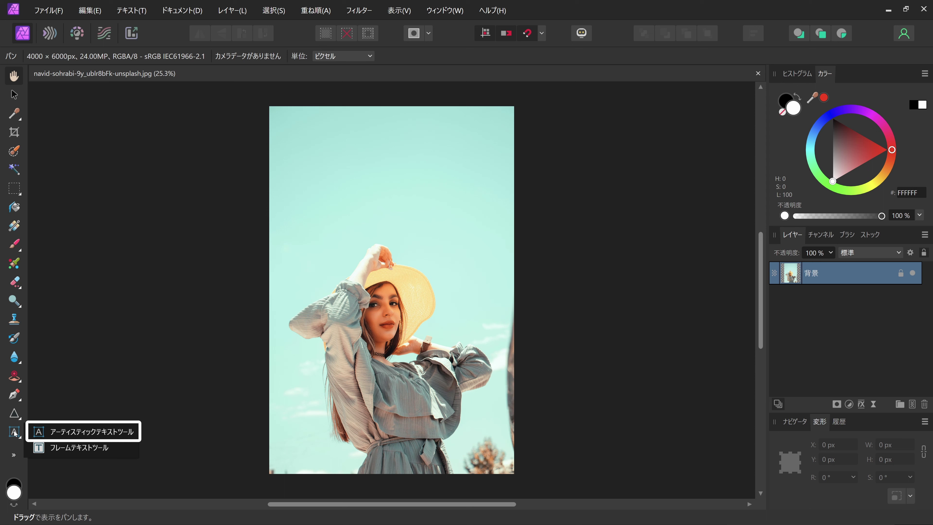
# Create an artistic text object near the top-left of the photo reading 'はじめて'.
pyautogui.click(127, 433)
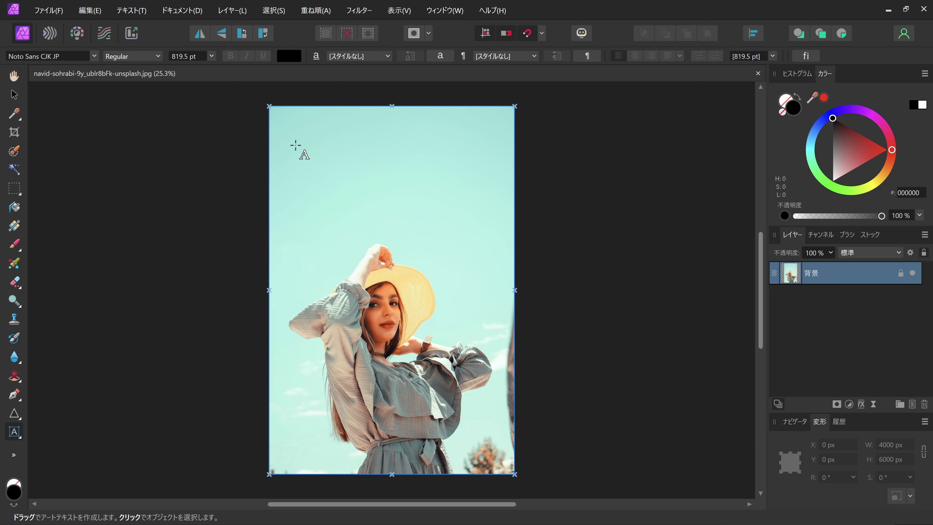
pyautogui.moveTo(296, 140)
pyautogui.mouseDown()
pyautogui.moveTo(309, 172)
pyautogui.moveTo(333, 186)
pyautogui.mouseUp()
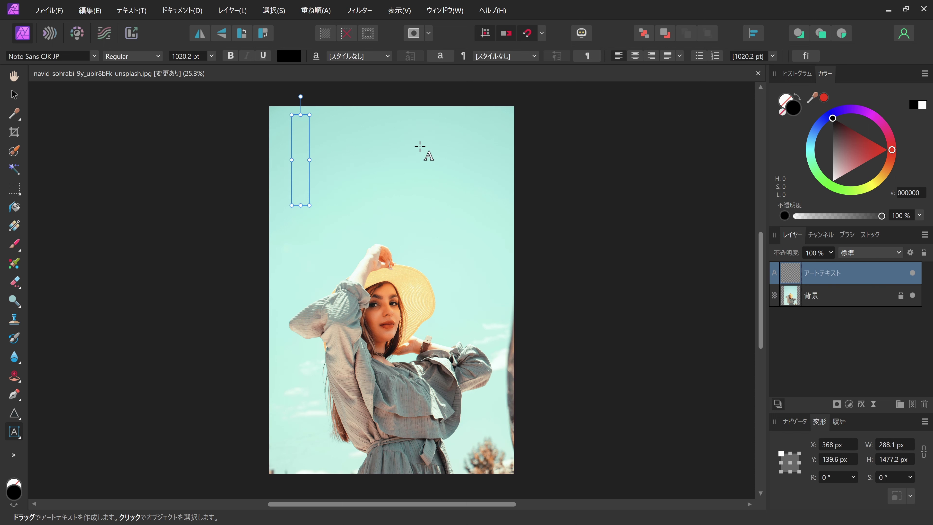
pyautogui.write('はじ')
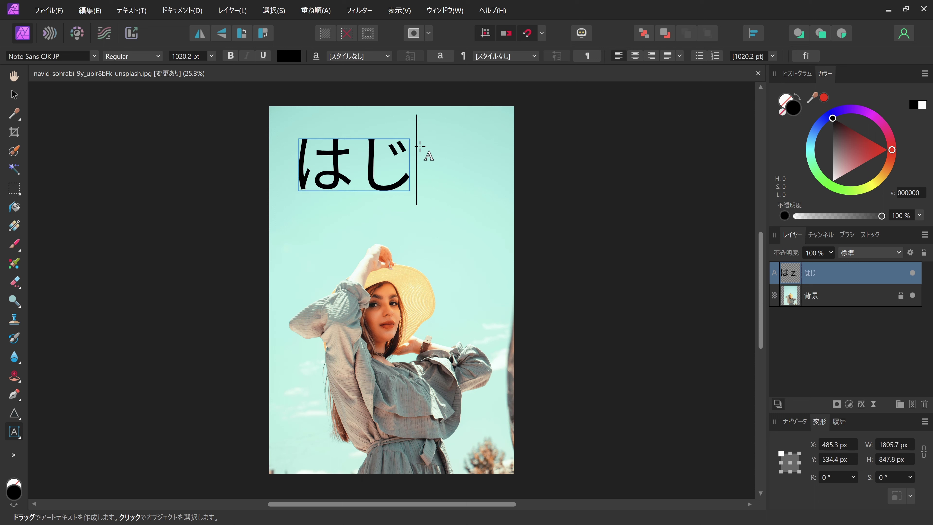
pyautogui.write('めて')
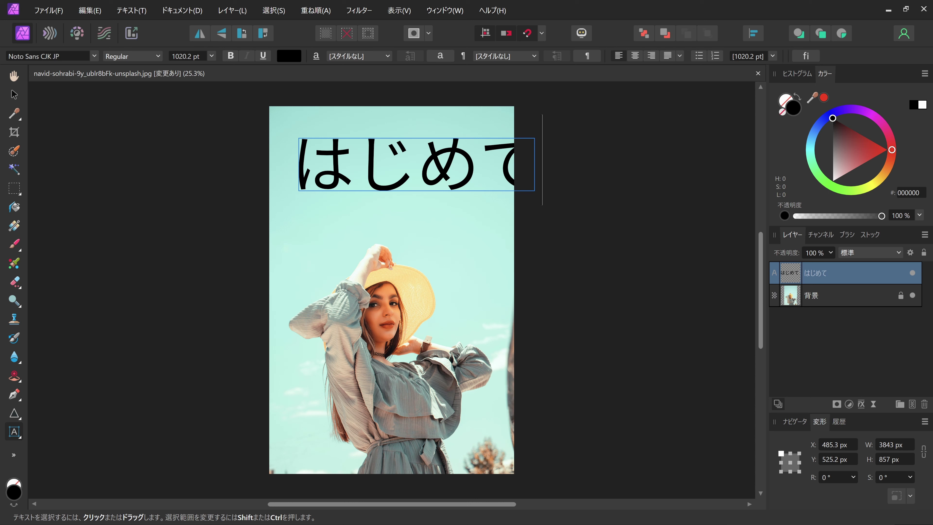
pyautogui.press('Escape')
# Shrink and reposition the text, then extend it to read 'はじめての文字！'.
pyautogui.moveTo(535, 192); pyautogui.dragTo(404, 150)
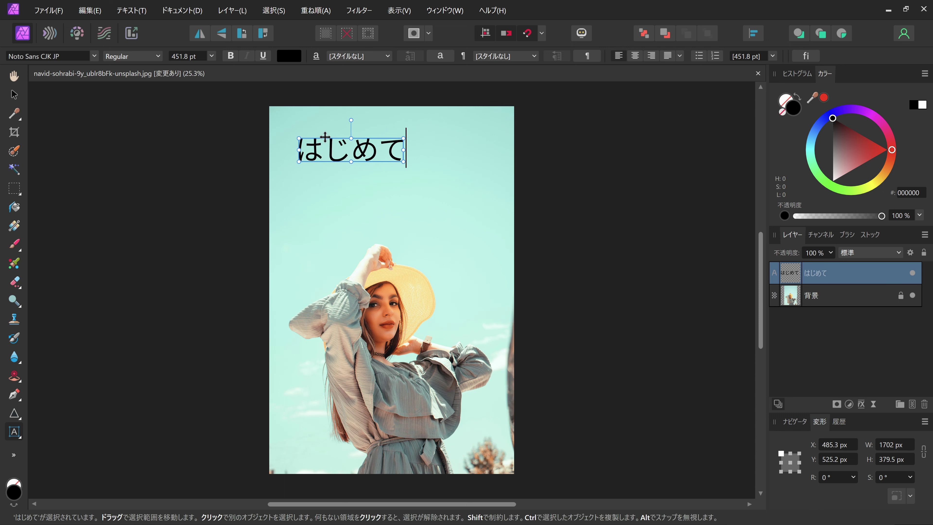
pyautogui.moveTo(322, 137); pyautogui.dragTo(303, 144)
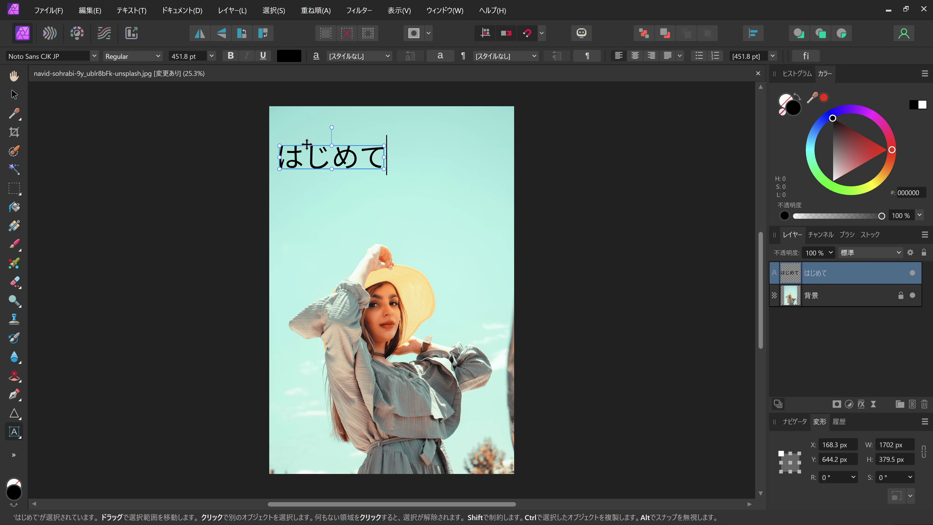
pyautogui.write('no')
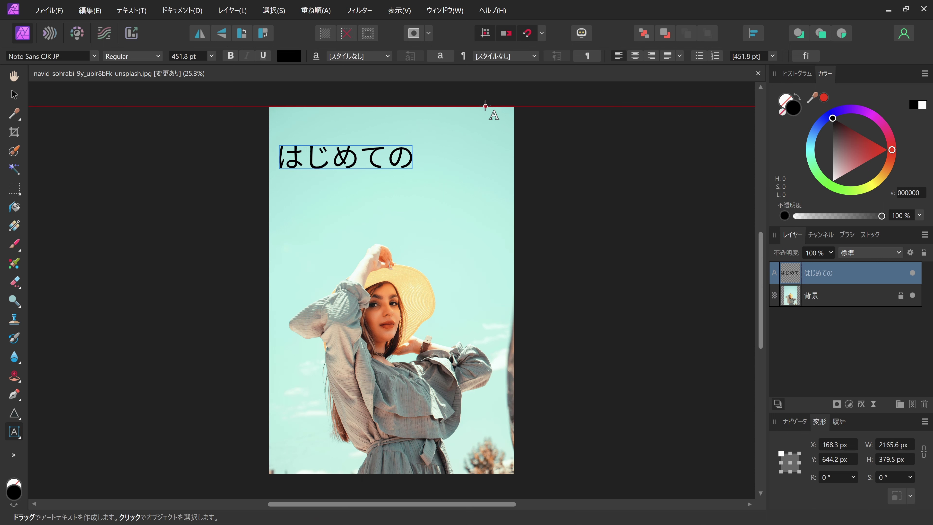
pyautogui.write('mozi')
pyautogui.press('space')
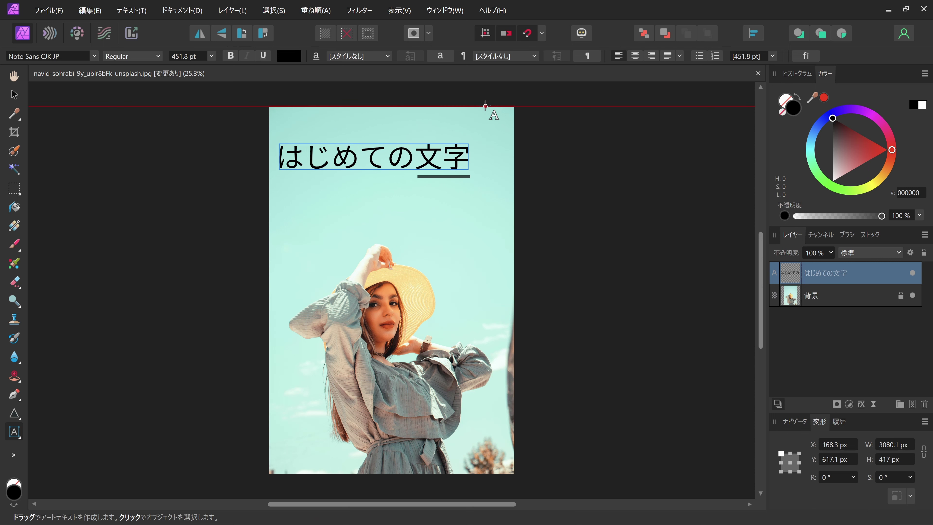
pyautogui.press('Return')
pyautogui.write('！')
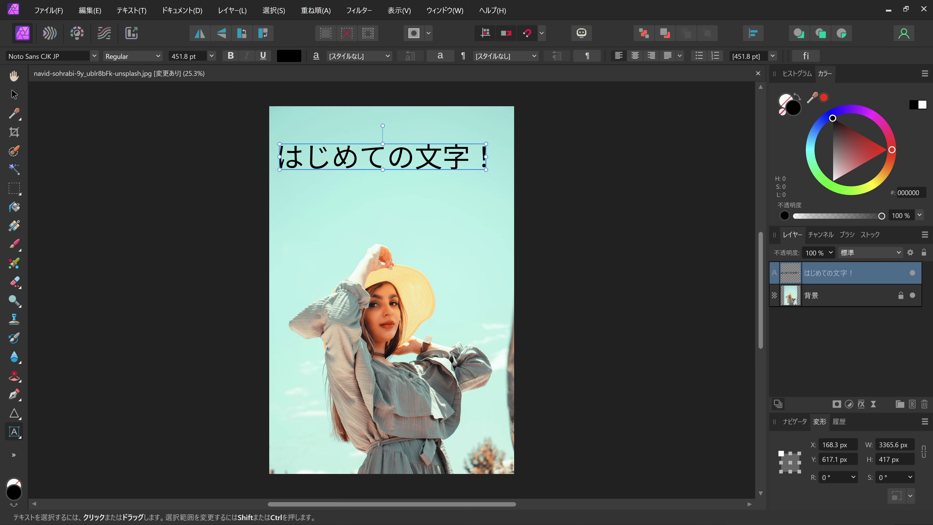
# Enlarge the text slightly, centre it near the top, and select the の.
pyautogui.moveTo(486, 169); pyautogui.dragTo(491, 176)
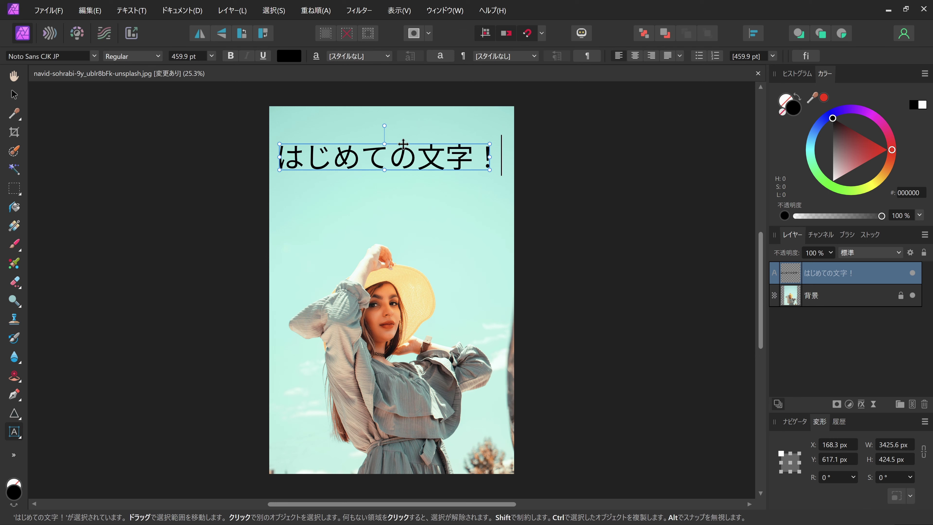
pyautogui.moveTo(404, 145); pyautogui.dragTo(411, 155)
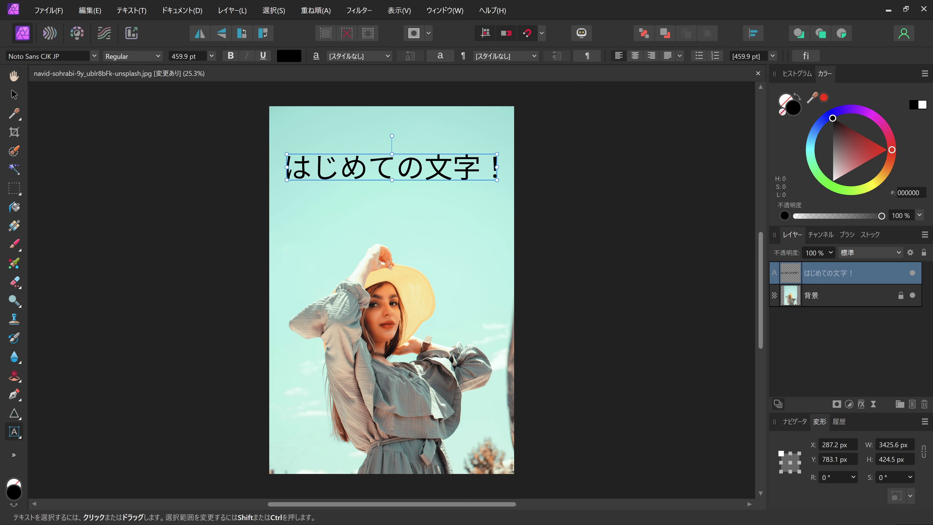
pyautogui.moveTo(396, 167); pyautogui.dragTo(424, 167)
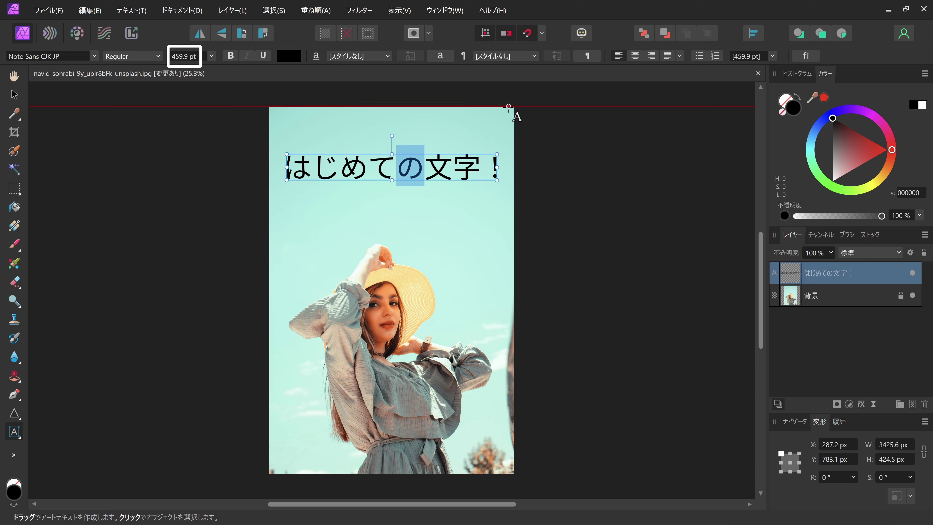
# Set the の to 300 pt, then step it up to 320 pt.
pyautogui.scroll(1, 183, 57)
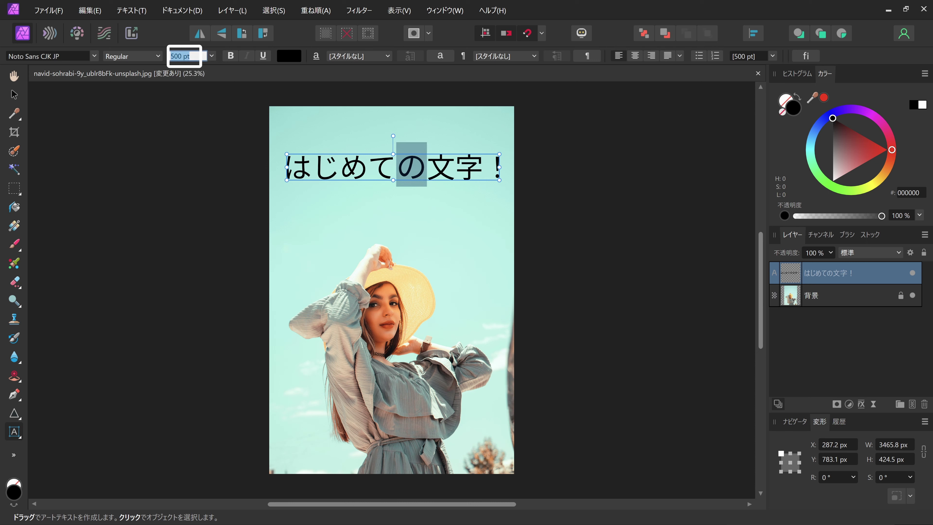
pyautogui.write('300')
pyautogui.press('Return')
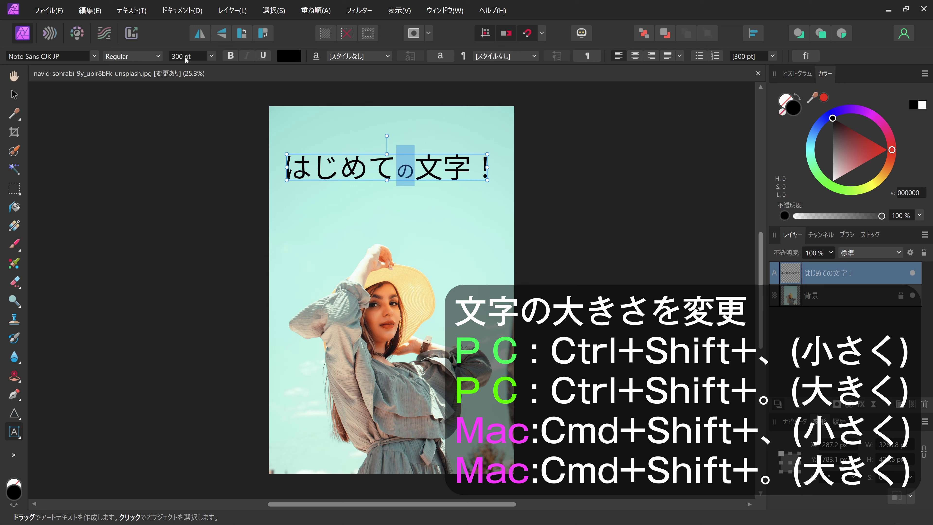
pyautogui.hotkey('ctrl', 'shift', '.')
pyautogui.hotkey('ctrl', 'shift', '.')
pyautogui.hotkey('ctrl', 'shift', '.')
pyautogui.hotkey('ctrl', 'shift', '.')
pyautogui.hotkey('ctrl', 'shift', '.')
pyautogui.hotkey('ctrl', 'shift', '.')
pyautogui.hotkey('ctrl', 'shift', '.')
pyautogui.hotkey('ctrl', 'shift', '.')
pyautogui.hotkey('ctrl', 'shift', '.')
pyautogui.hotkey('ctrl', 'shift', '.')
pyautogui.hotkey('ctrl', 'shift', '.')
pyautogui.hotkey('ctrl', 'shift', '.')
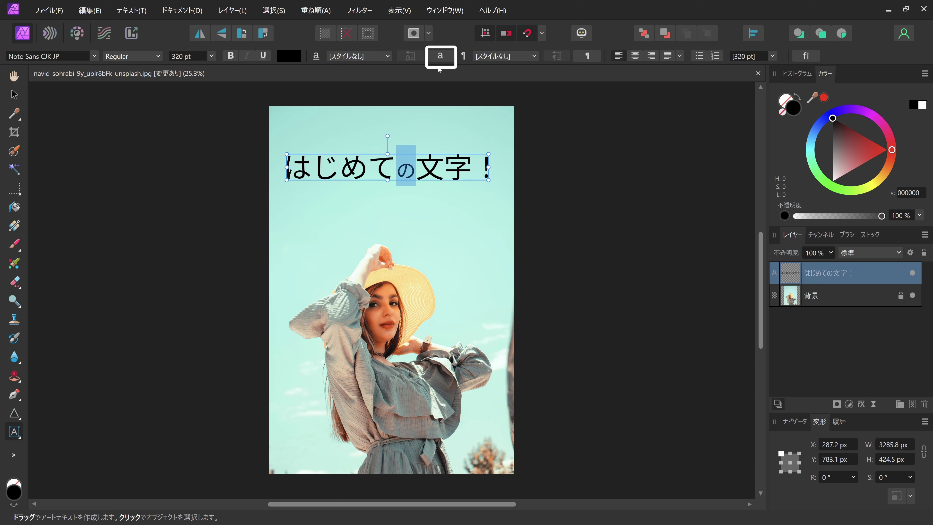
# Give the の a -10 pt baseline shift in a floating Character panel.
pyautogui.click(440, 57)
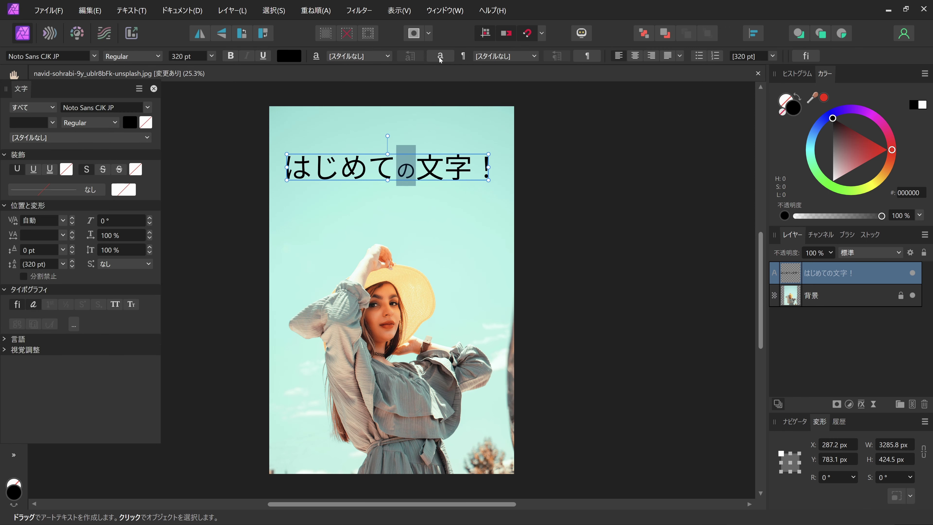
pyautogui.moveTo(74, 88); pyautogui.dragTo(660, 97)
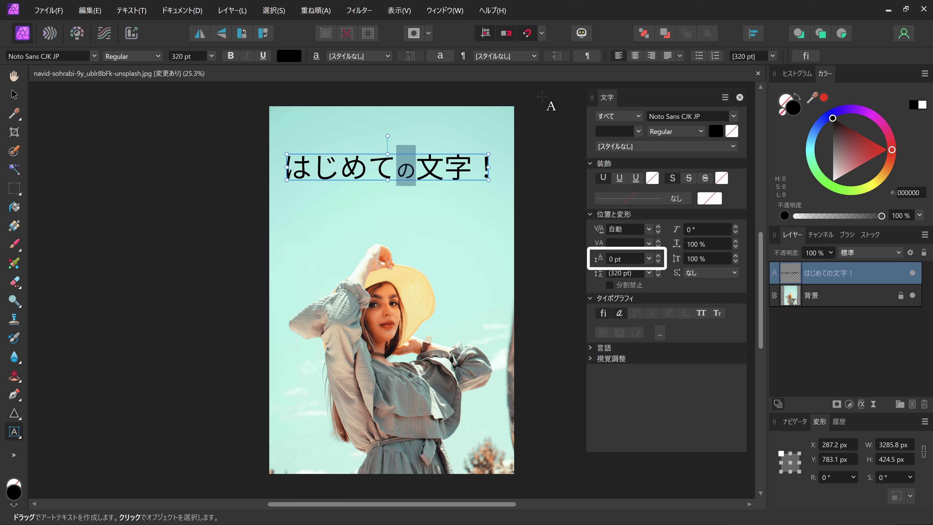
pyautogui.scroll(5, 630, 259)
pyautogui.scroll(7, 630, 259)
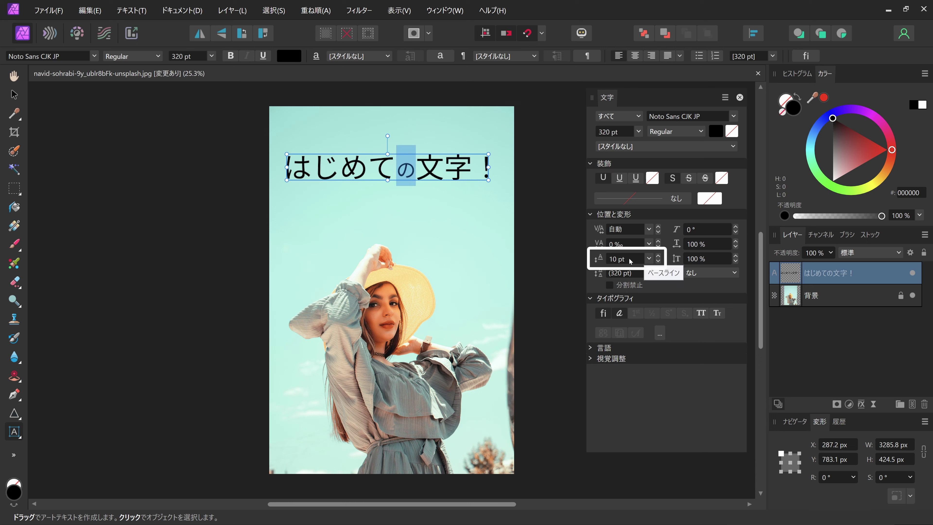
pyautogui.scroll(8, 630, 259)
pyautogui.scroll(-8, 630, 259)
pyautogui.scroll(-8, 630, 259)
pyautogui.scroll(-7, 630, 259)
pyautogui.scroll(-7, 630, 259)
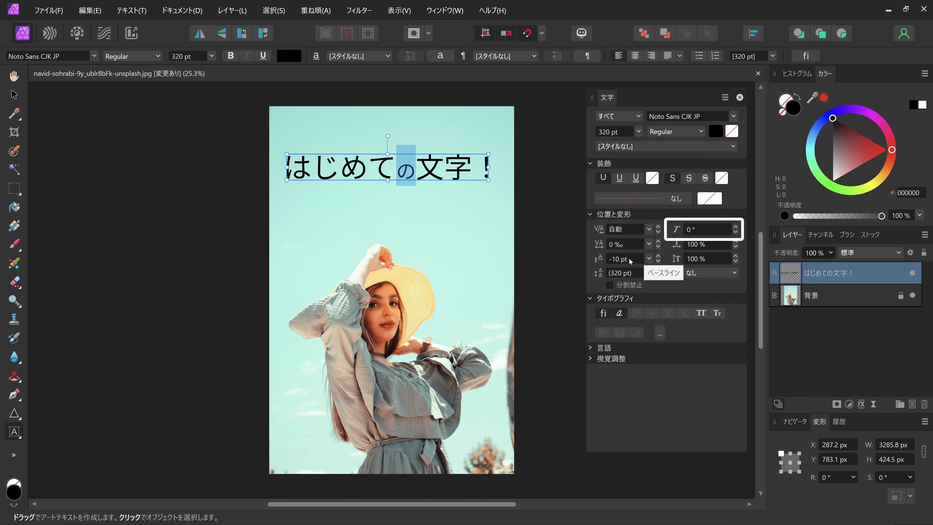
# Select the ！ and skew it by 20°.
pyautogui.press('Right')
pyautogui.press('Right')
pyautogui.press('Right')
pyautogui.hotkey('shift', 'Right')
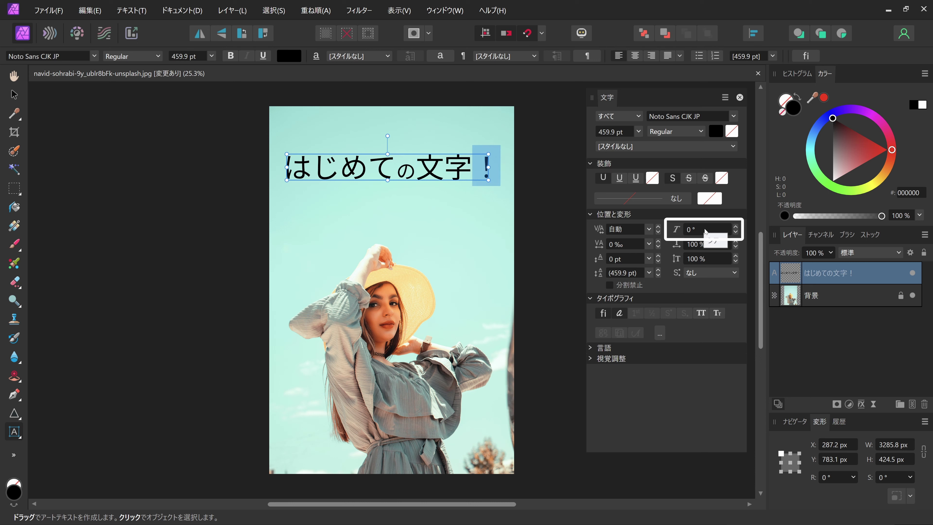
pyautogui.scroll(4, 706, 231)
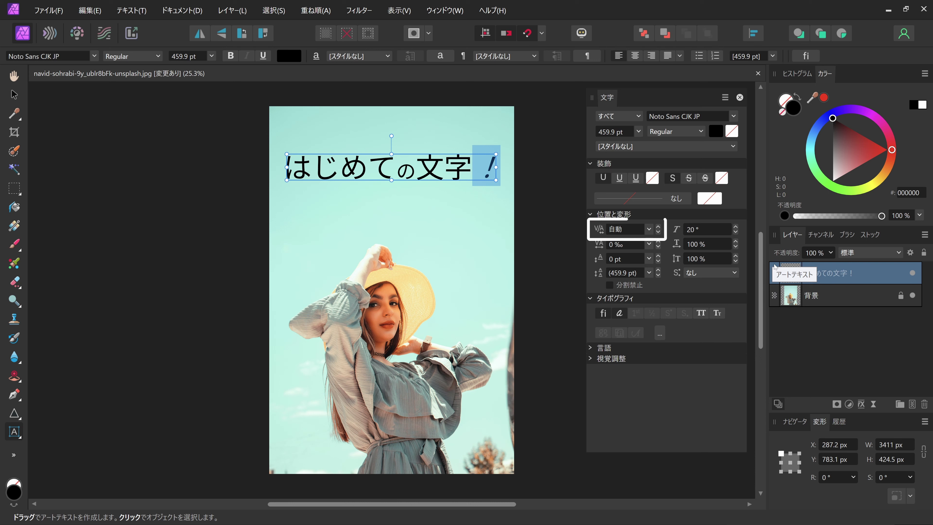
# Kern the ！ much closer to 字.
pyautogui.press('Left')
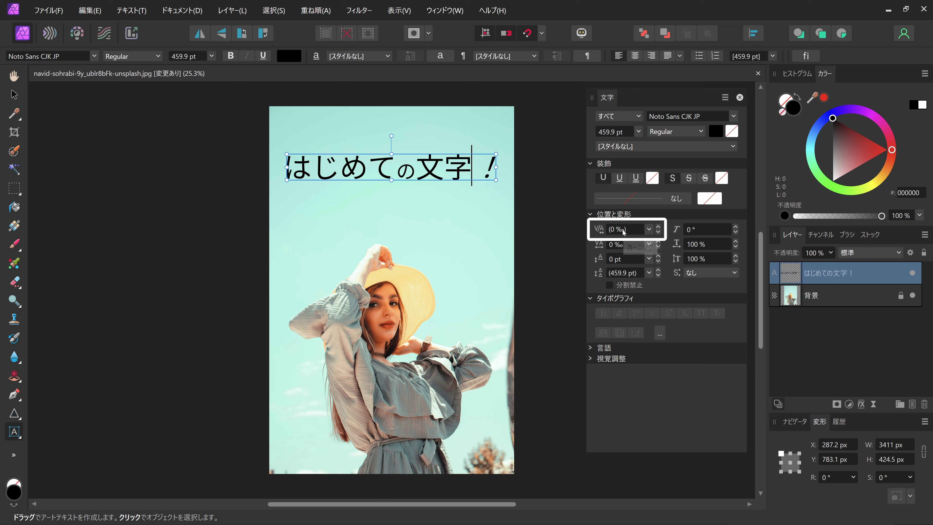
pyautogui.hotkey('alt', 'Left')
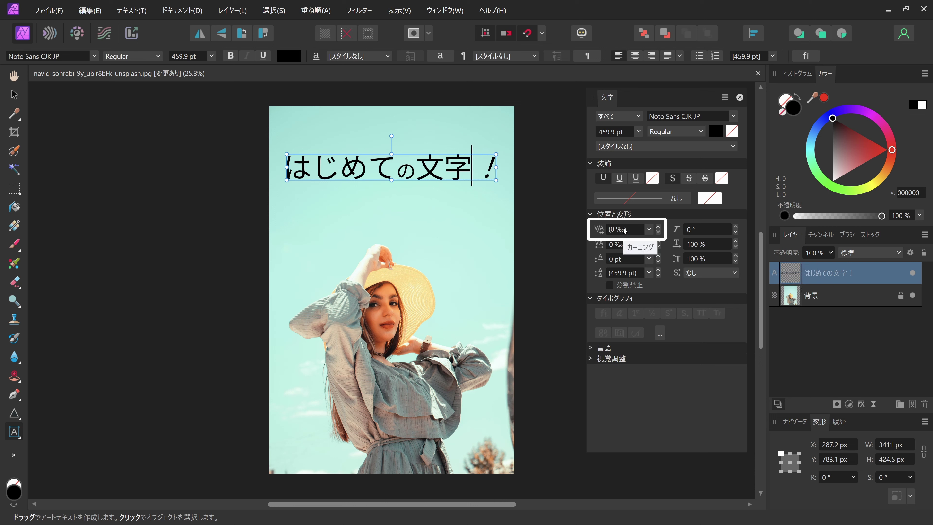
pyautogui.hotkey('alt', 'Left')
pyautogui.hotkey('alt', 'Left')
pyautogui.hotkey('alt', 'Left')
pyautogui.hotkey('alt', 'Left')
pyautogui.hotkey('alt', 'Left')
pyautogui.hotkey('alt', 'Left')
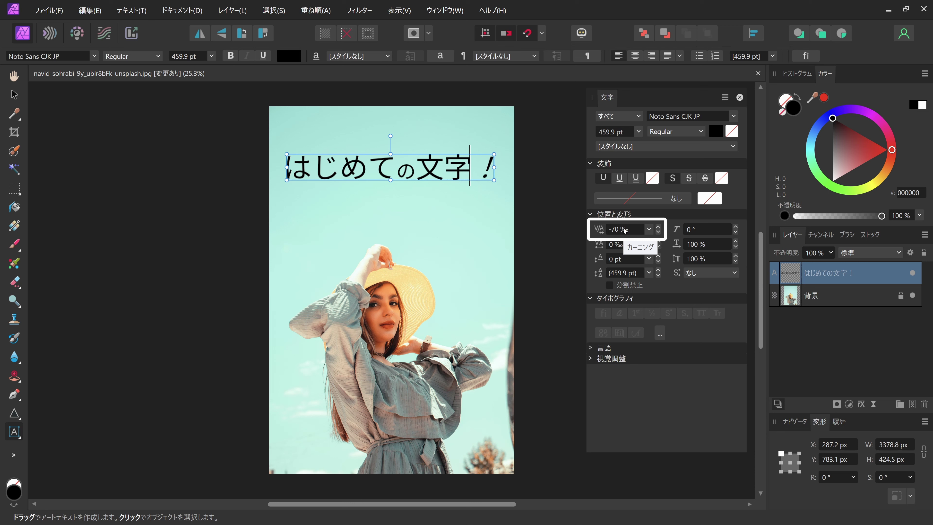
pyautogui.hotkey('alt', 'Left')
pyautogui.hotkey('alt', 'Left')
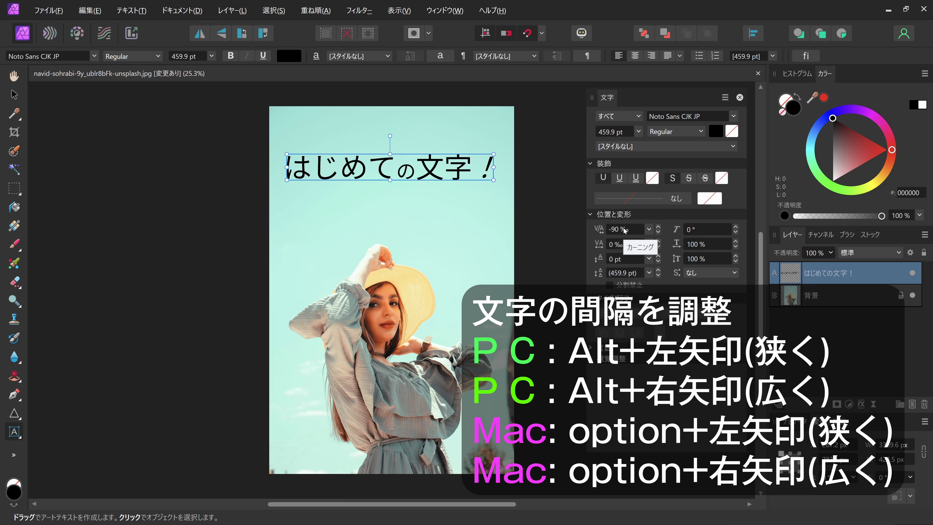
pyautogui.hotkey('alt', 'Left')
pyautogui.hotkey('alt', 'Left')
pyautogui.hotkey('alt', 'Left')
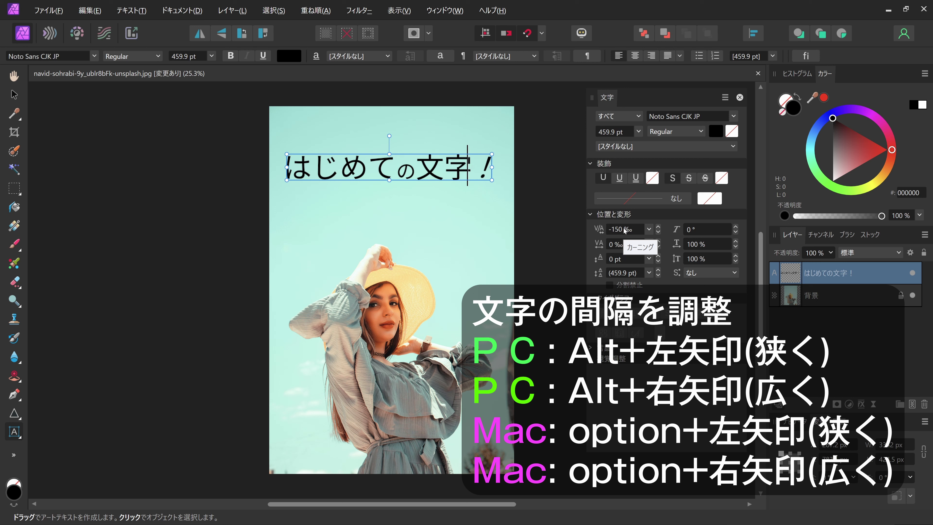
pyautogui.hotkey('alt', 'Left')
pyautogui.hotkey('alt', 'Left')
pyautogui.hotkey('alt', 'Left')
pyautogui.hotkey('alt', 'Left')
pyautogui.hotkey('alt', 'Left')
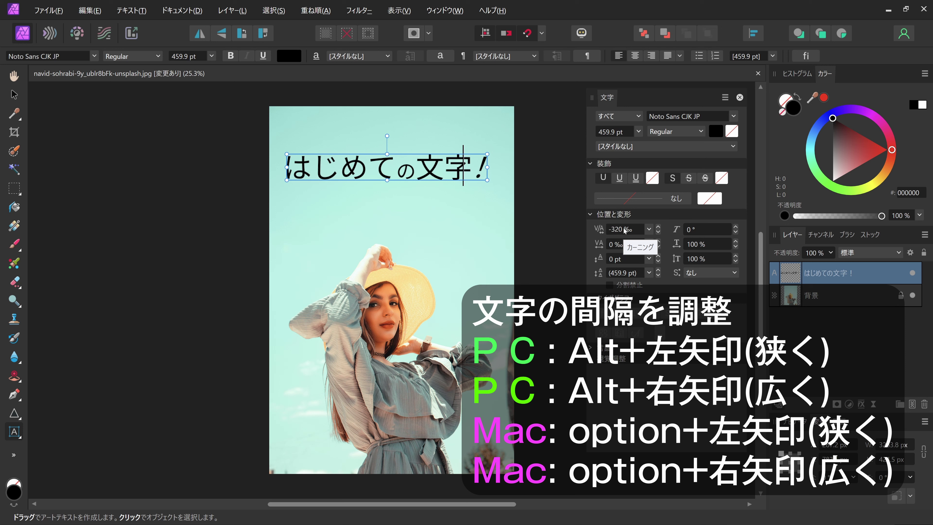
pyautogui.hotkey('alt', 'Left')
# Tighten the kerning between は and じ and slightly after め.
pyautogui.hotkey('shift', 'Left')
pyautogui.hotkey('shift', 'Left')
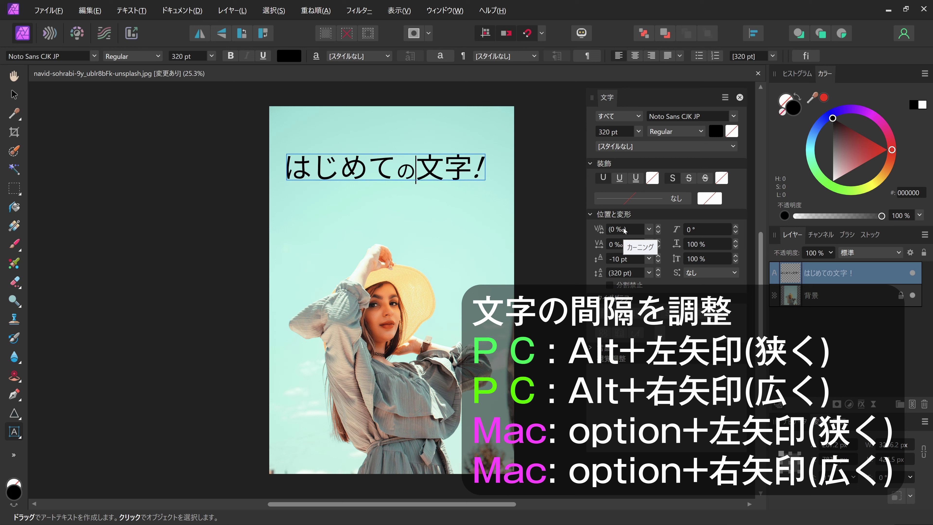
pyautogui.press('Home')
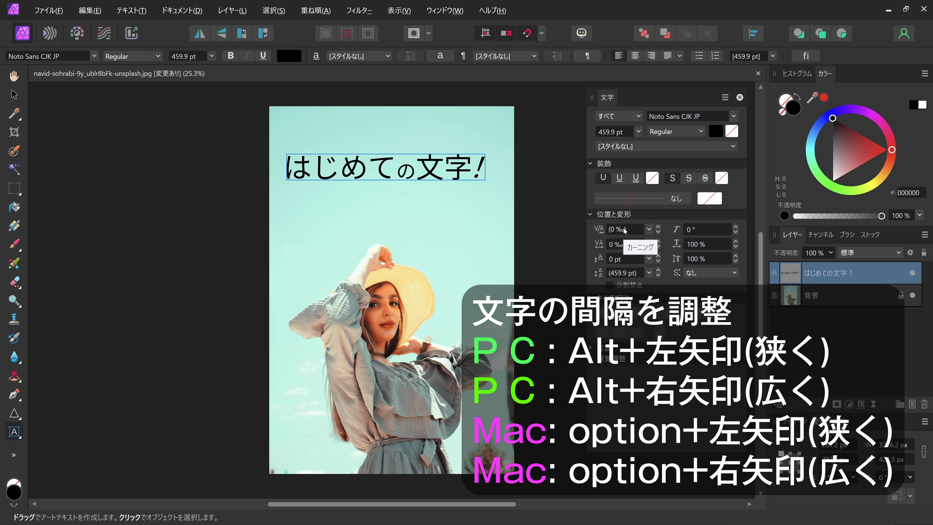
pyautogui.press('Right')
pyautogui.hotkey('alt', 'Left')
pyautogui.hotkey('alt', 'Left')
pyautogui.hotkey('alt', 'Left')
pyautogui.hotkey('alt', 'Left')
pyautogui.hotkey('alt', 'Left')
pyautogui.hotkey('alt', 'Left')
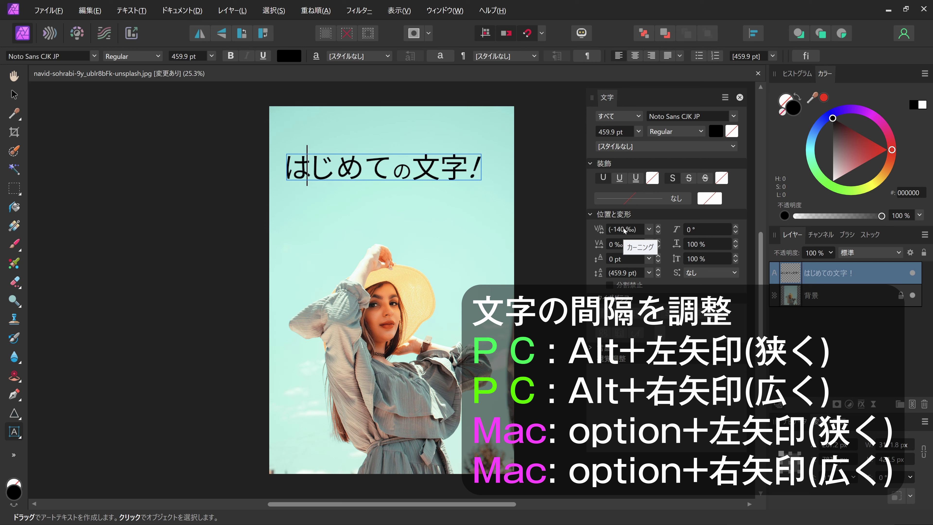
pyautogui.hotkey('alt', 'Left')
pyautogui.press('Right')
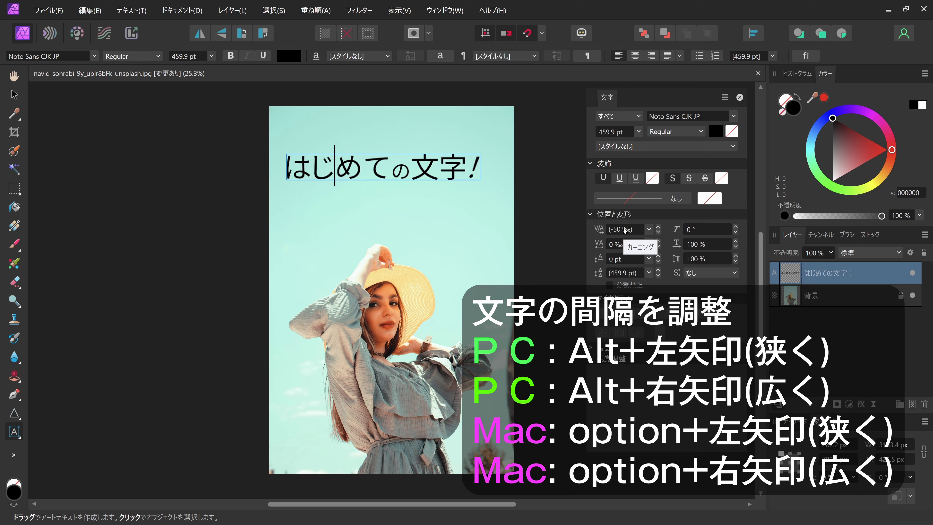
pyautogui.press('Right')
pyautogui.hotkey('alt', 'Left')
# Pull の closer to て and widen the gap between 文 and 字 slightly.
pyautogui.press('Right')
pyautogui.hotkey('alt', 'Left')
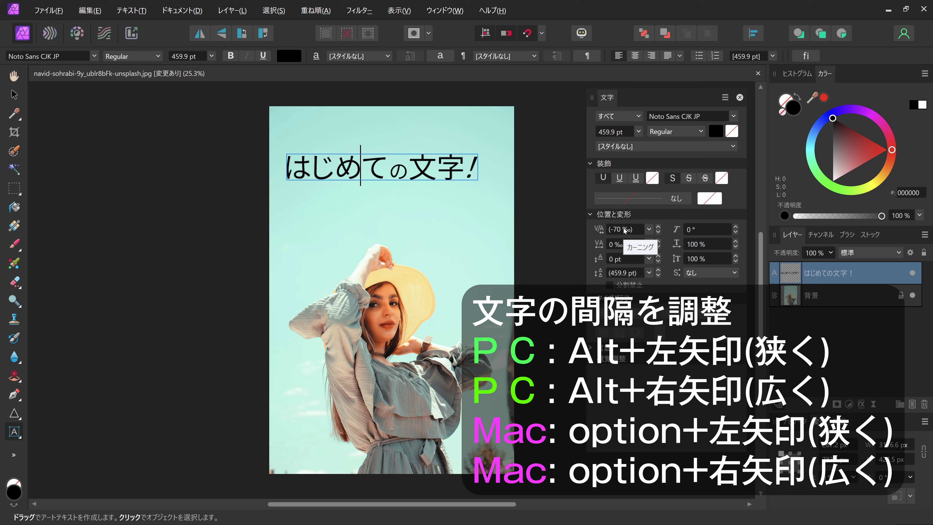
pyautogui.hotkey('alt', 'Left')
pyautogui.hotkey('alt', 'Left')
pyautogui.hotkey('alt', 'Left')
pyautogui.hotkey('alt', 'Left')
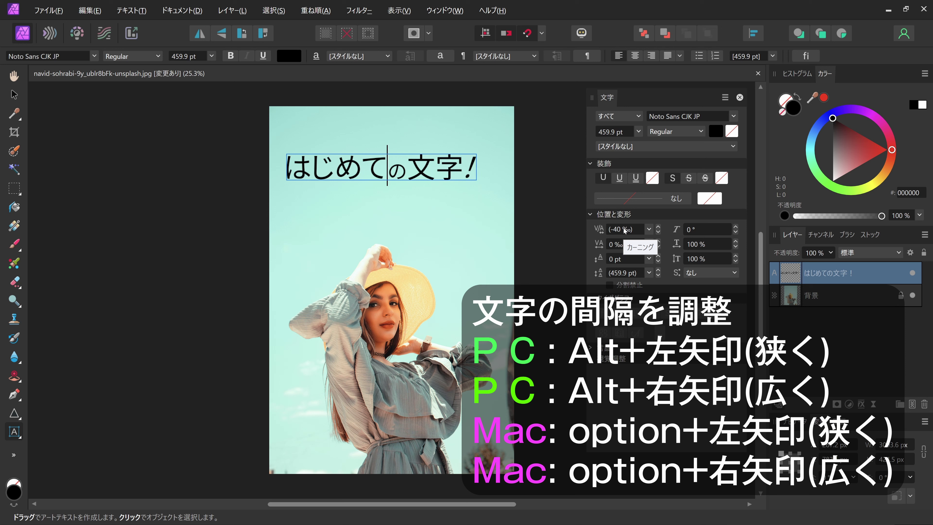
pyautogui.hotkey('alt', 'Left')
pyautogui.hotkey('alt', 'Left')
pyautogui.hotkey('alt', 'Left')
pyautogui.hotkey('alt', 'Left')
pyautogui.hotkey('alt', 'Left')
pyautogui.press('Right')
pyautogui.press('Right')
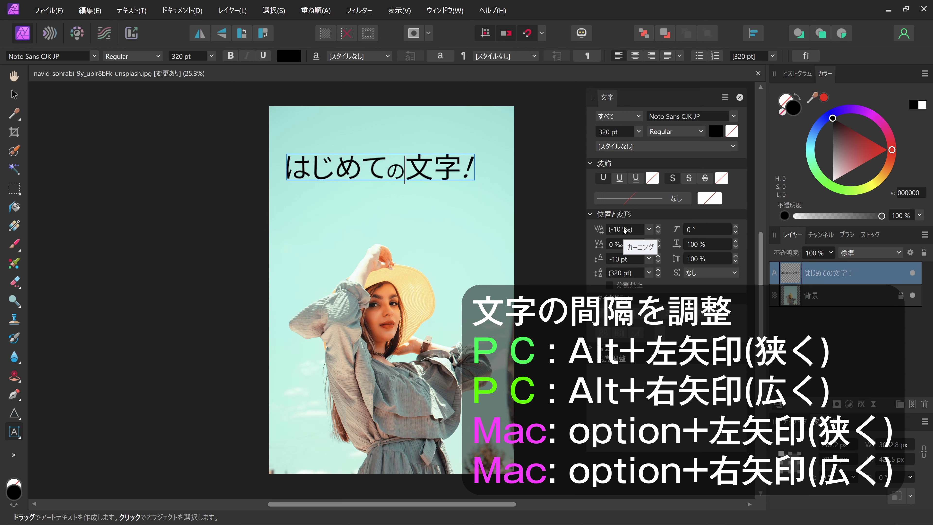
pyautogui.hotkey('alt', 'Right')
pyautogui.hotkey('alt', 'Right')
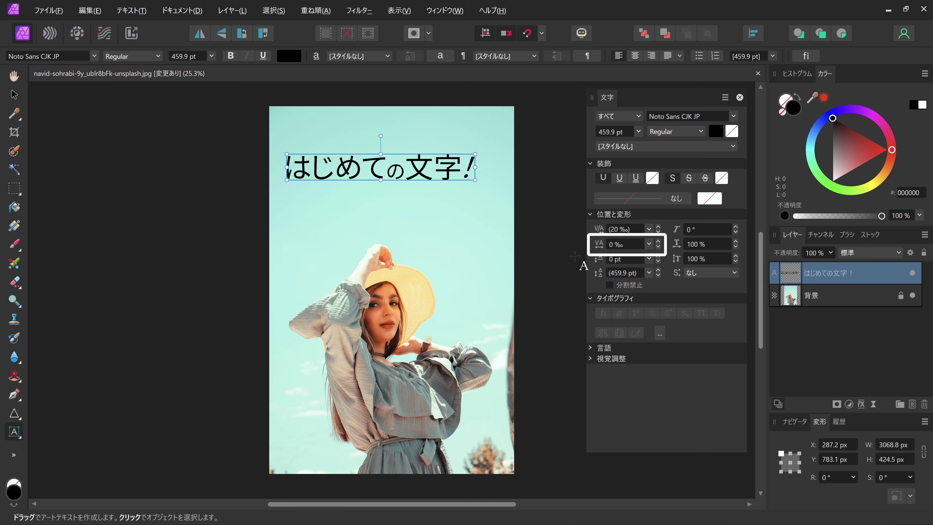
# Select the whole line and set its tracking to 10‰.
pyautogui.moveTo(285, 168); pyautogui.dragTo(478, 168)
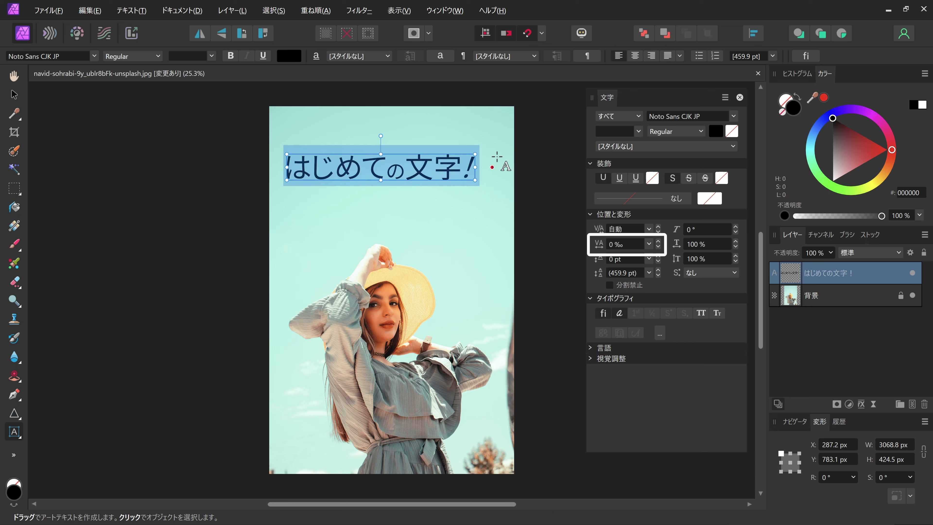
pyautogui.hotkey('alt', 'Left')
pyautogui.hotkey('alt', 'Right')
pyautogui.hotkey('alt', 'Right')
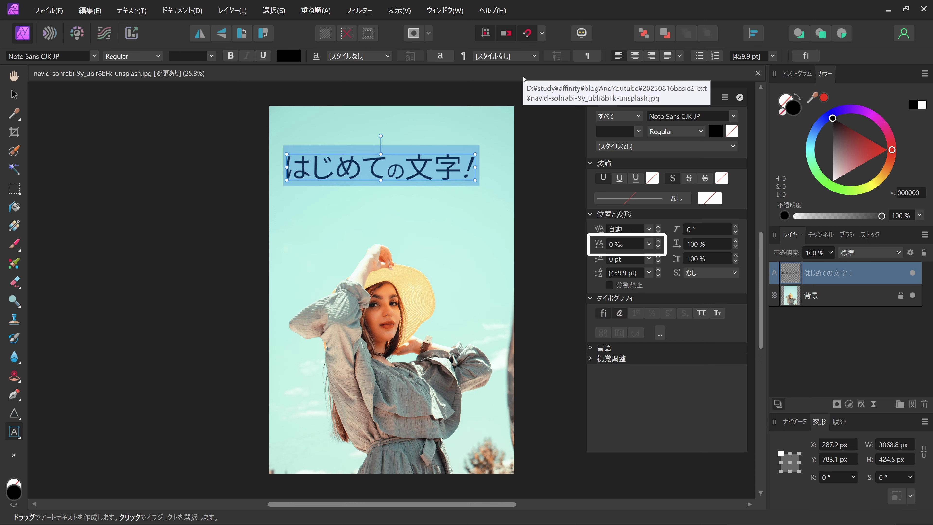
pyautogui.hotkey('alt', 'Right')
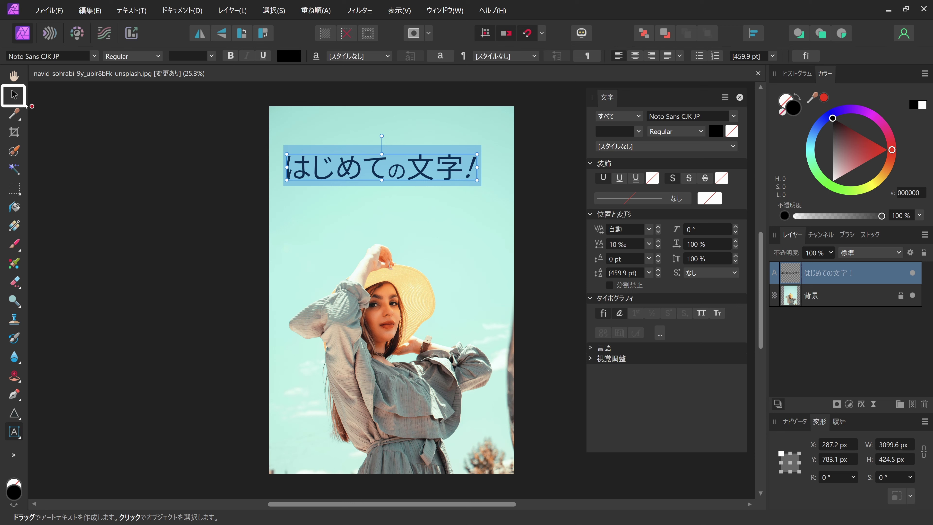
# Drag the text object down near the photo's bottom and zoom in on it.
pyautogui.click(14, 97)
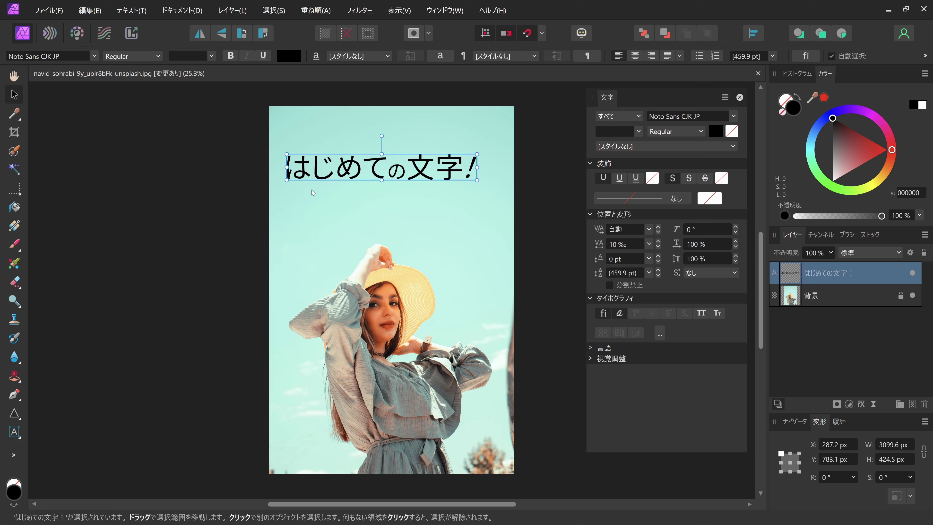
pyautogui.moveTo(342, 170); pyautogui.dragTo(353, 433)
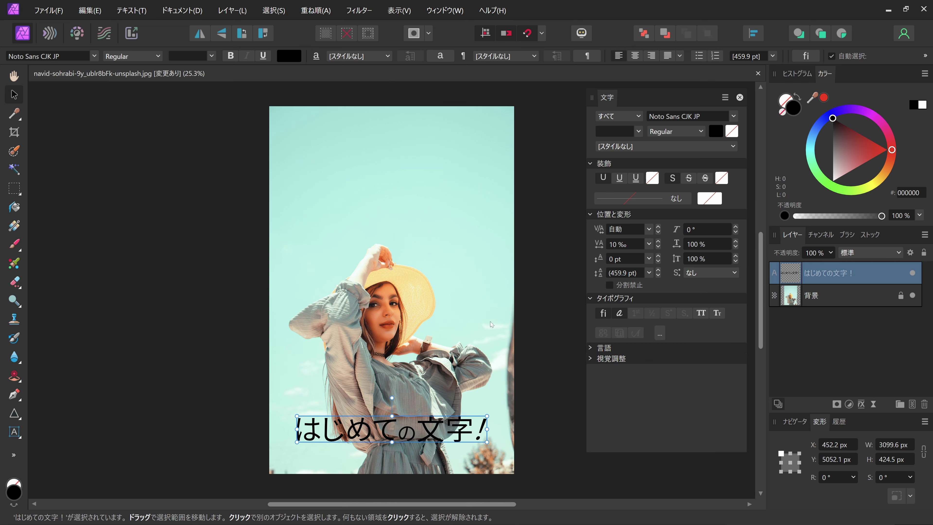
pyautogui.scroll(5, 392, 431)
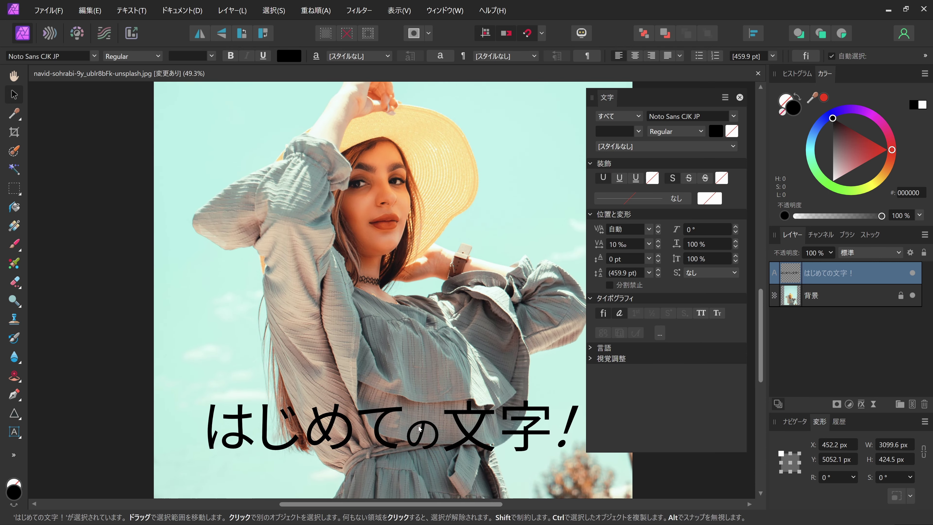
pyautogui.moveTo(392, 432); pyautogui.dragTo(375, 264)
pyautogui.scroll(2, 376, 264)
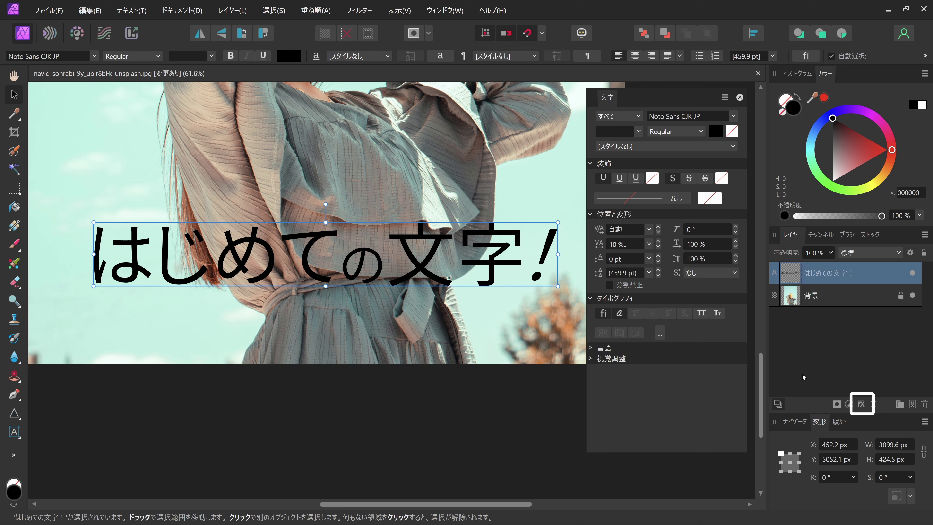
# Add an Outline layer effect coloured FFFFFF with a radius of about 17.6 px.
pyautogui.click(862, 403)
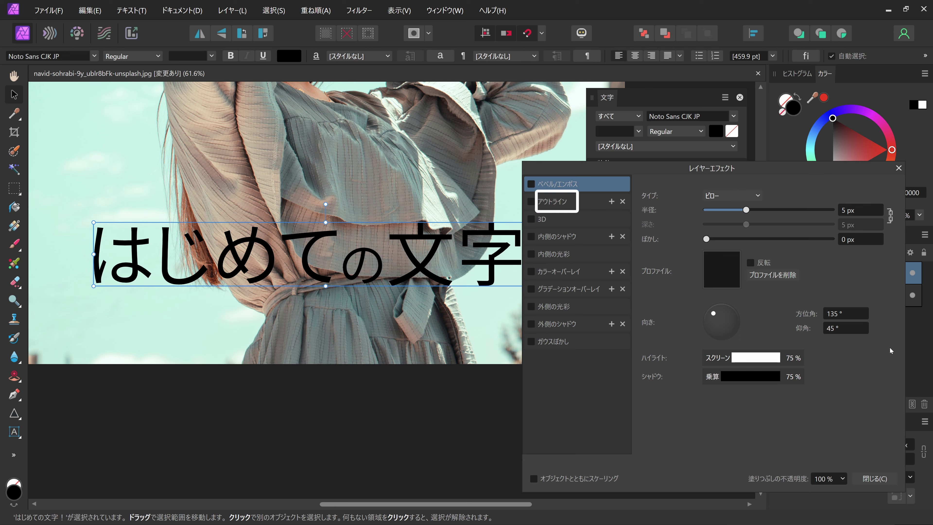
pyautogui.click(572, 203)
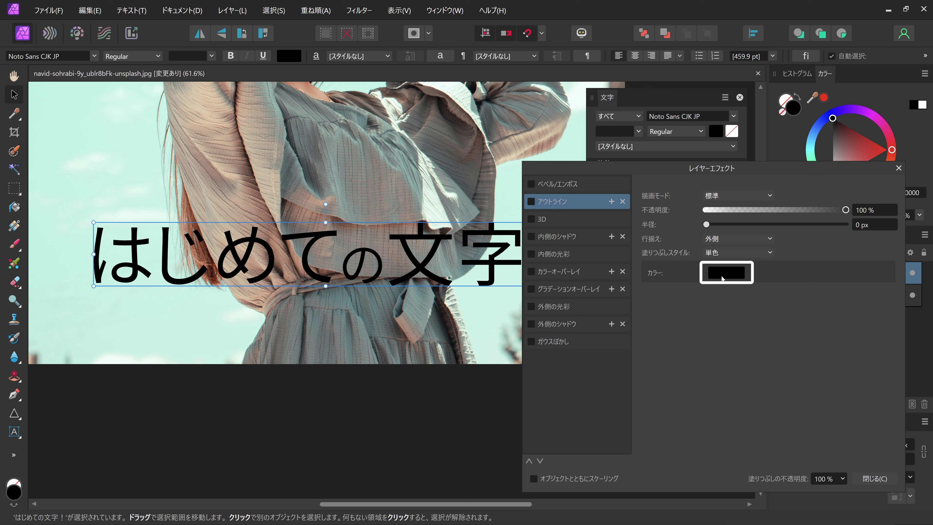
pyautogui.click(722, 275)
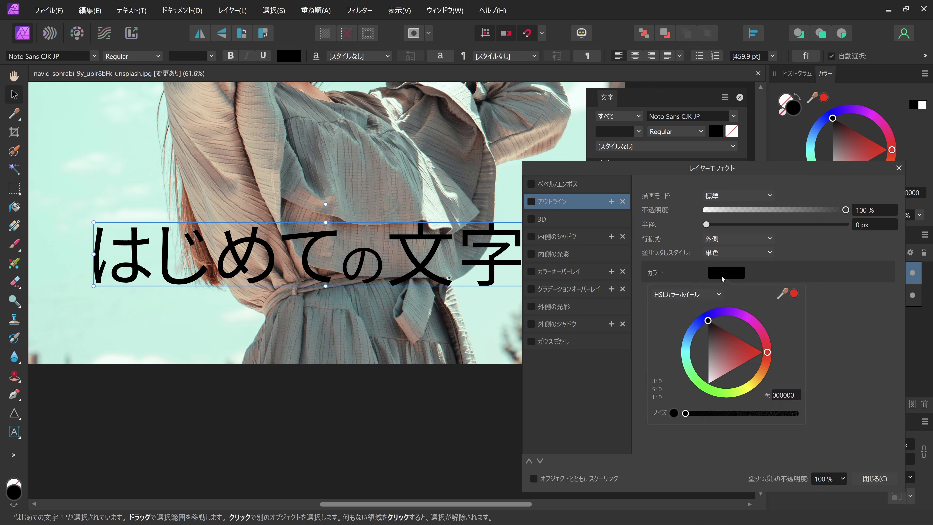
pyautogui.moveTo(732, 362); pyautogui.dragTo(697, 397)
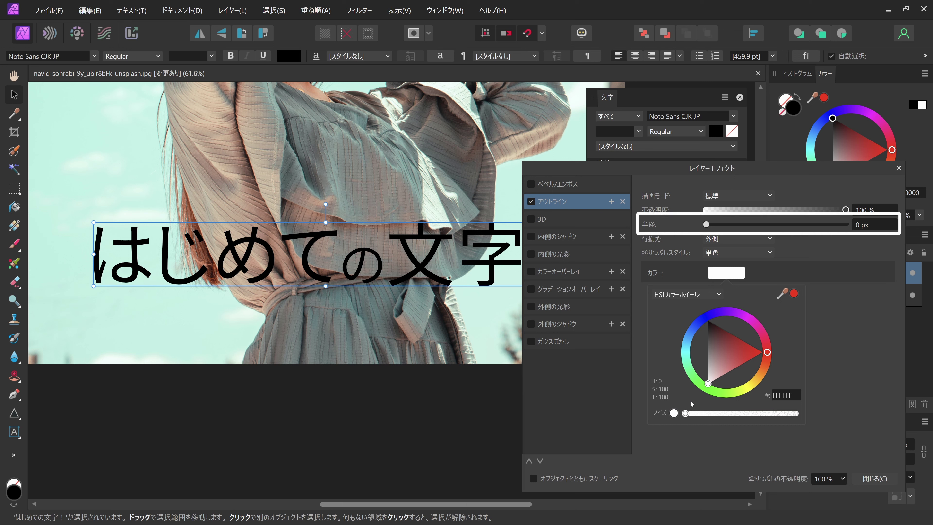
pyautogui.click(833, 323)
pyautogui.moveTo(706, 224); pyautogui.dragTo(780, 226)
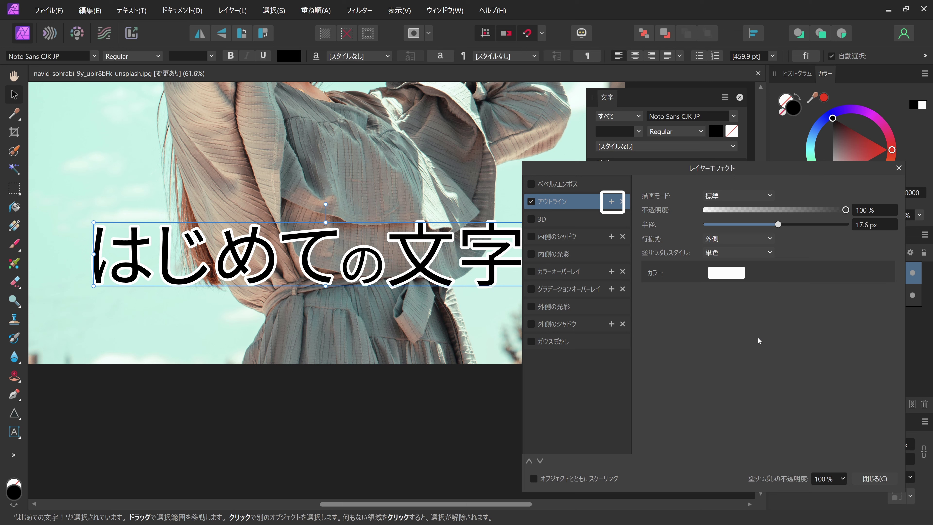
# Duplicate the outline as a 34.1 px magenta one, then delete both outline effects.
pyautogui.click(612, 201)
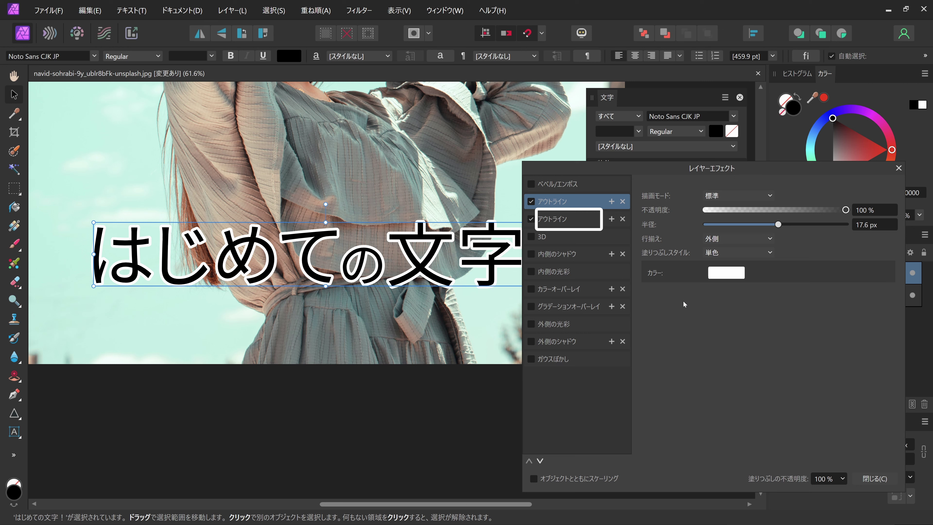
pyautogui.click(570, 224)
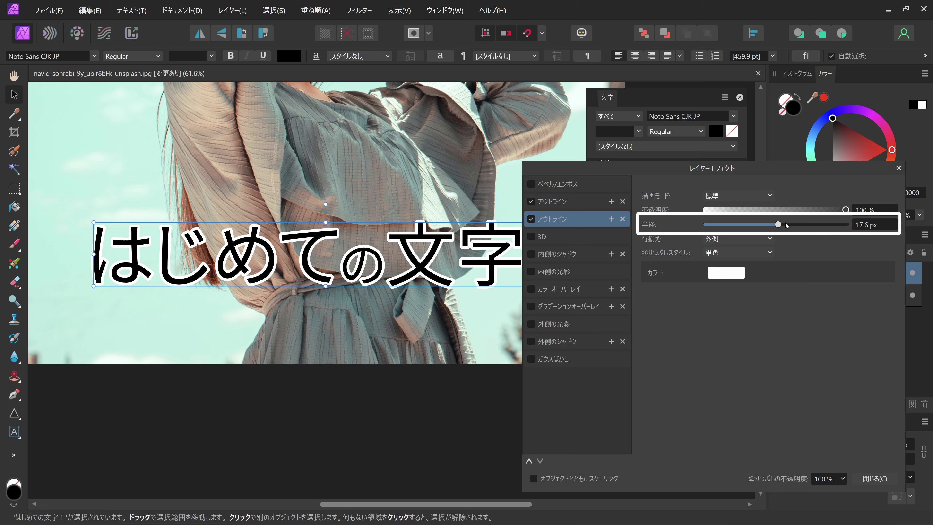
pyautogui.moveTo(778, 225); pyautogui.dragTo(803, 224)
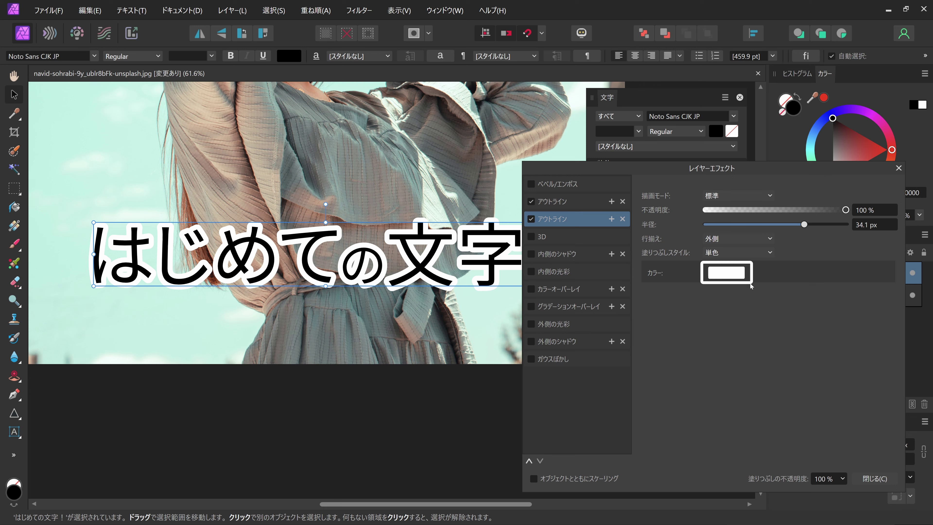
pyautogui.click(731, 274)
pyautogui.click(759, 328)
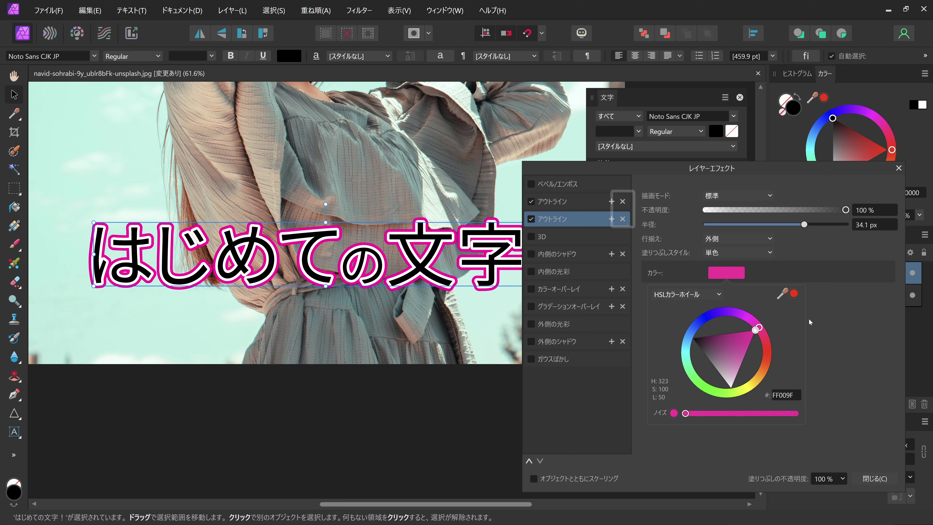
pyautogui.click(624, 219)
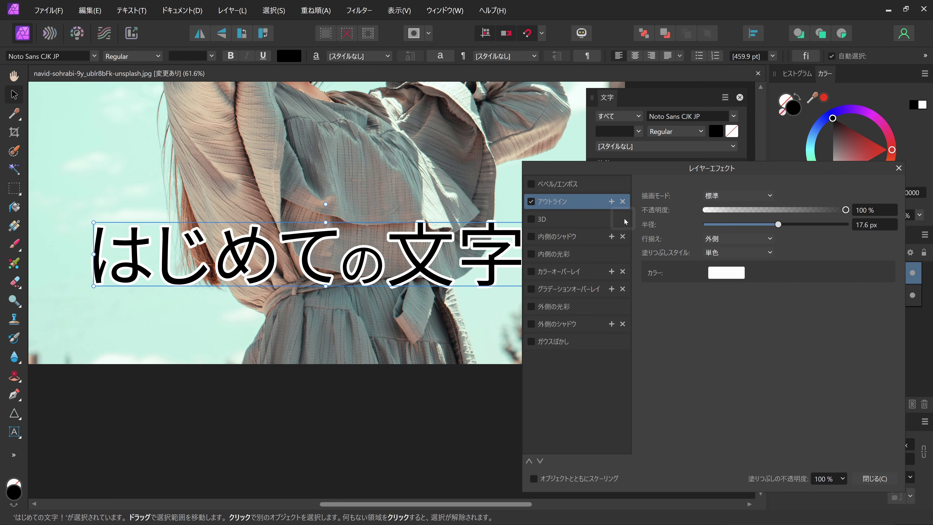
pyautogui.click(623, 202)
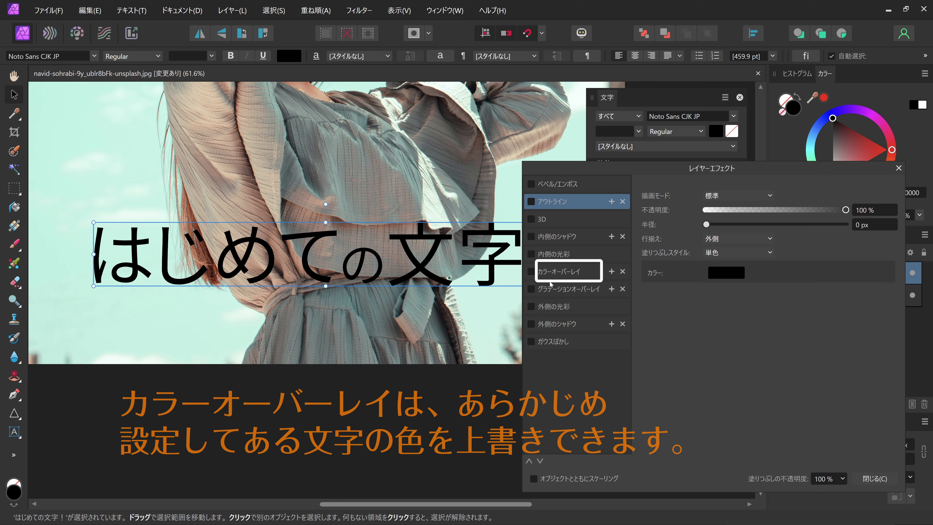
# Apply a Color Overlay effect in pink FF006C at 100% opacity.
pyautogui.click(559, 272)
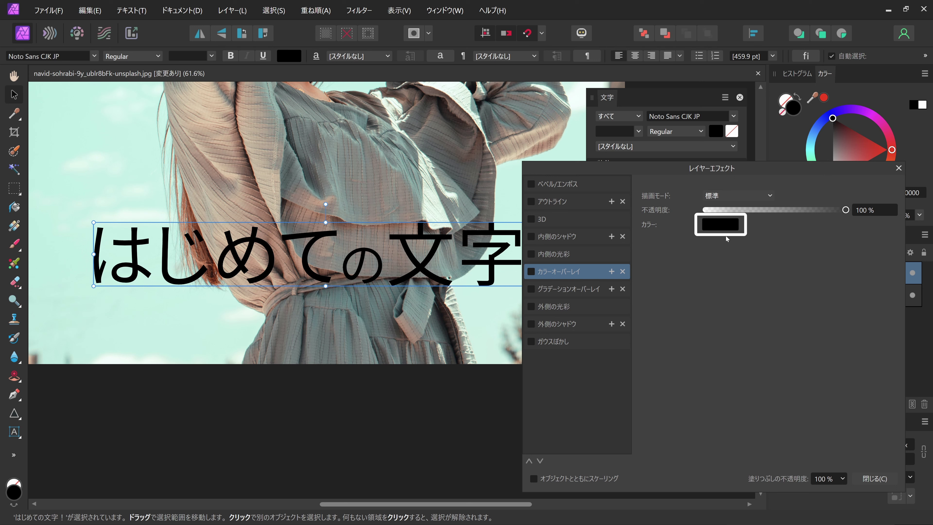
pyautogui.click(726, 226)
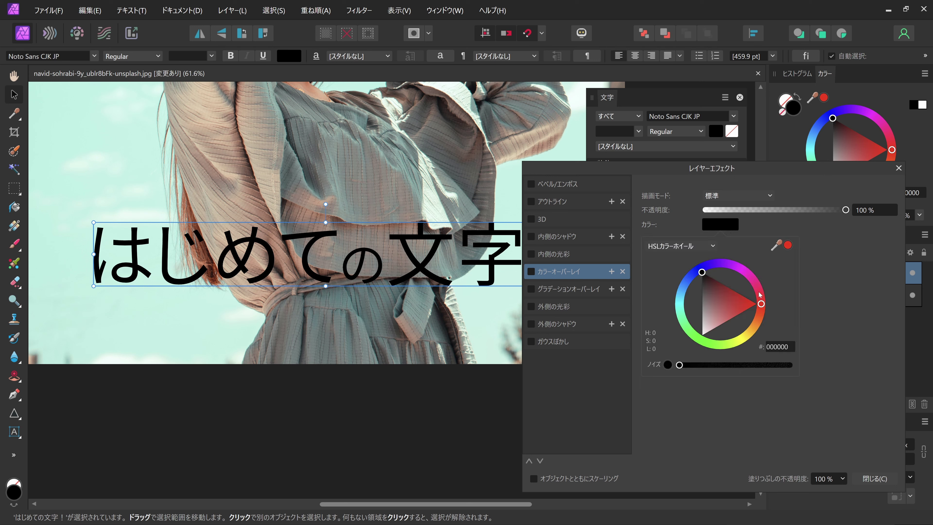
pyautogui.moveTo(761, 294); pyautogui.dragTo(770, 291)
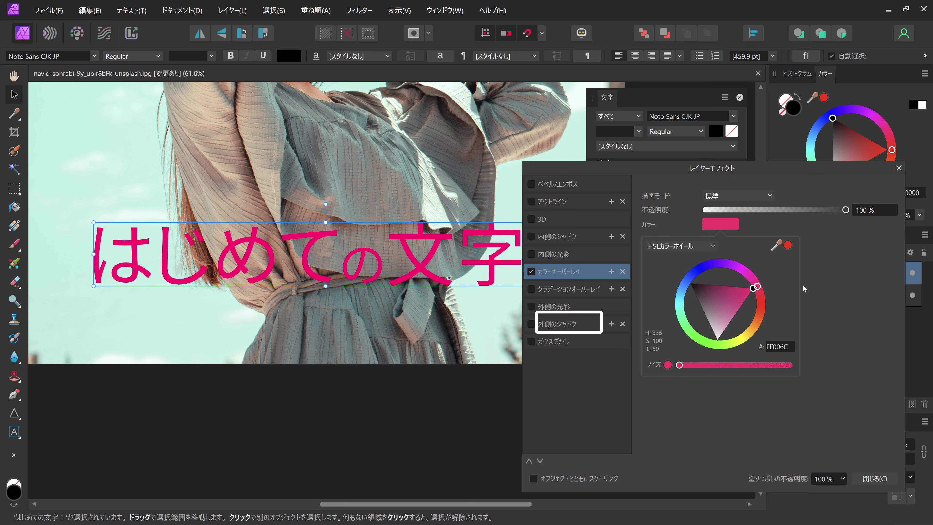
pyautogui.click(586, 328)
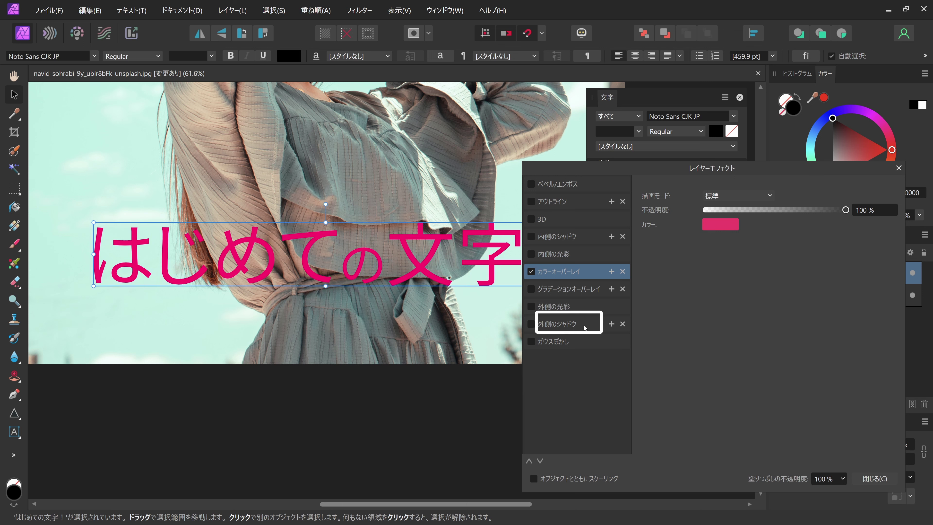
# Add an outer shadow to the pink text: 20 px offset at 315°, 22.6 px radius, 32% opacity.
pyautogui.click(586, 328)
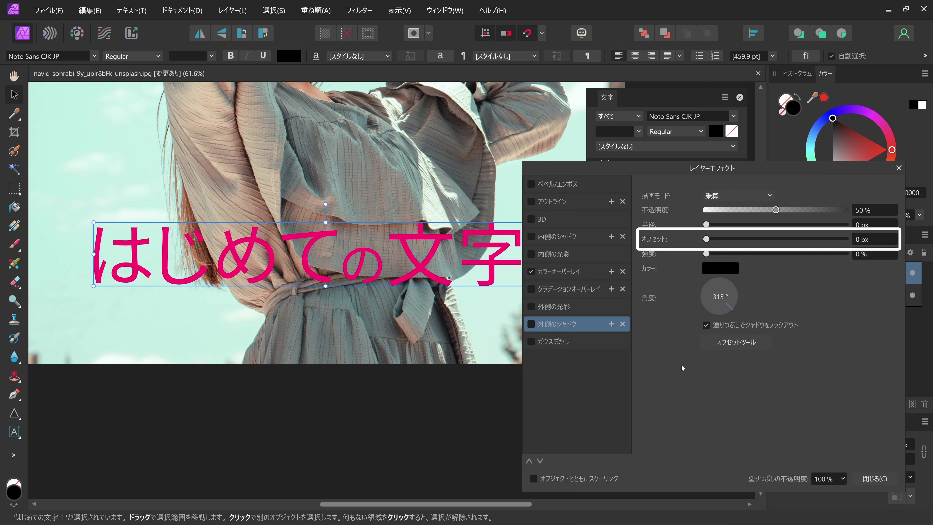
pyautogui.moveTo(707, 239); pyautogui.dragTo(794, 239)
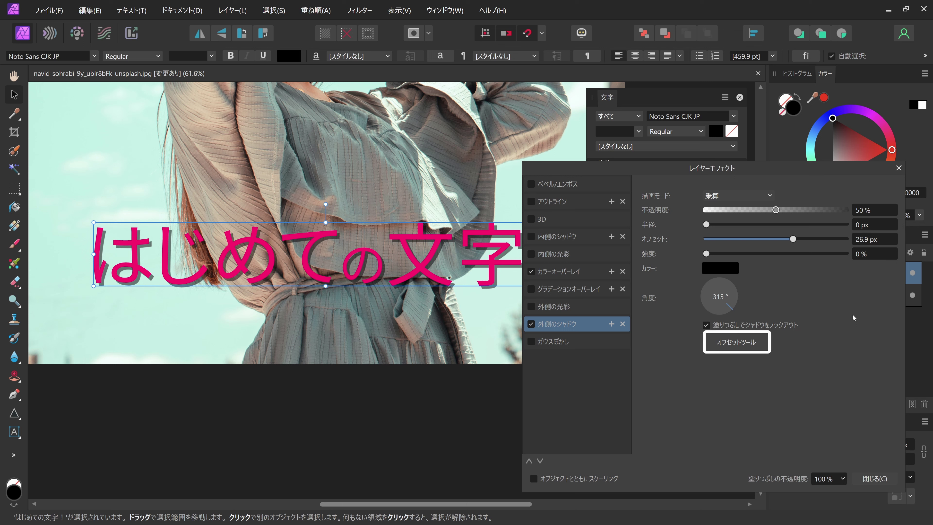
pyautogui.click(748, 344)
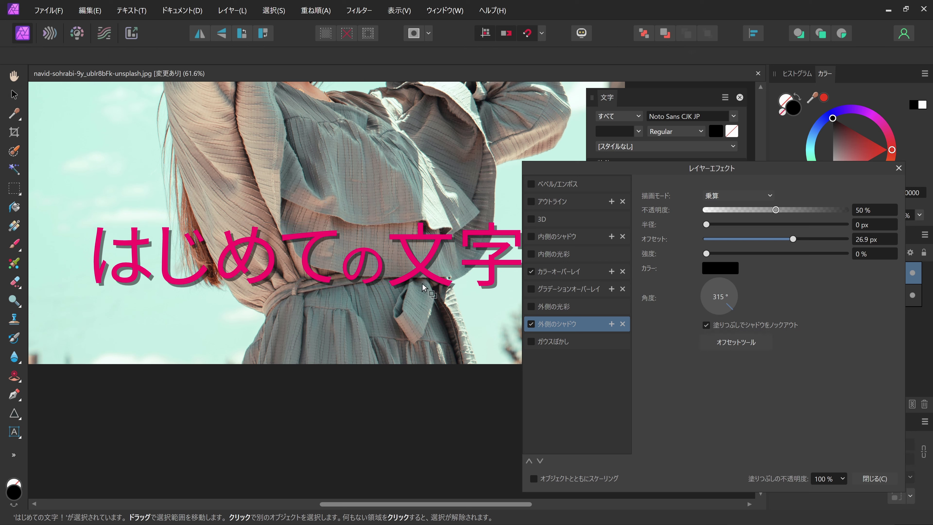
pyautogui.moveTo(422, 285)
pyautogui.mouseDown()
pyautogui.moveTo(382, 268)
pyautogui.moveTo(419, 285)
pyautogui.mouseUp()
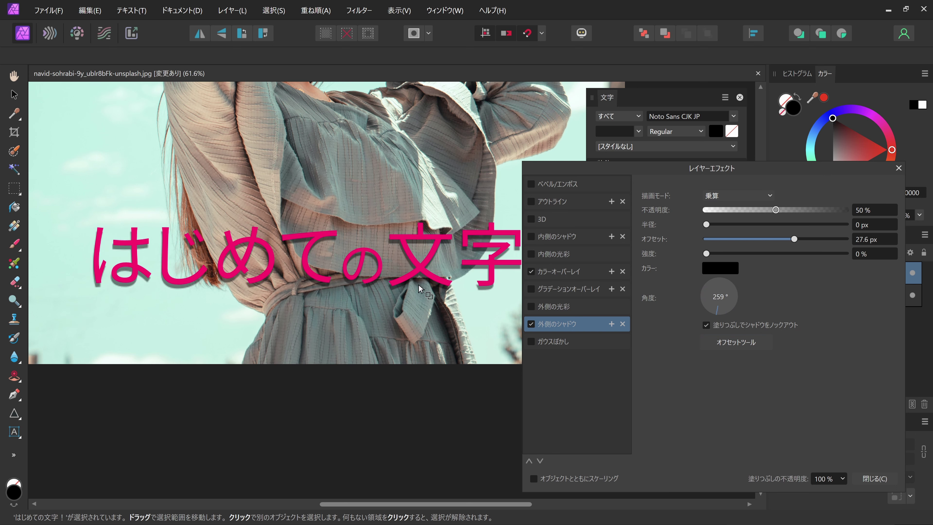
pyautogui.moveTo(418, 285); pyautogui.dragTo(455, 296)
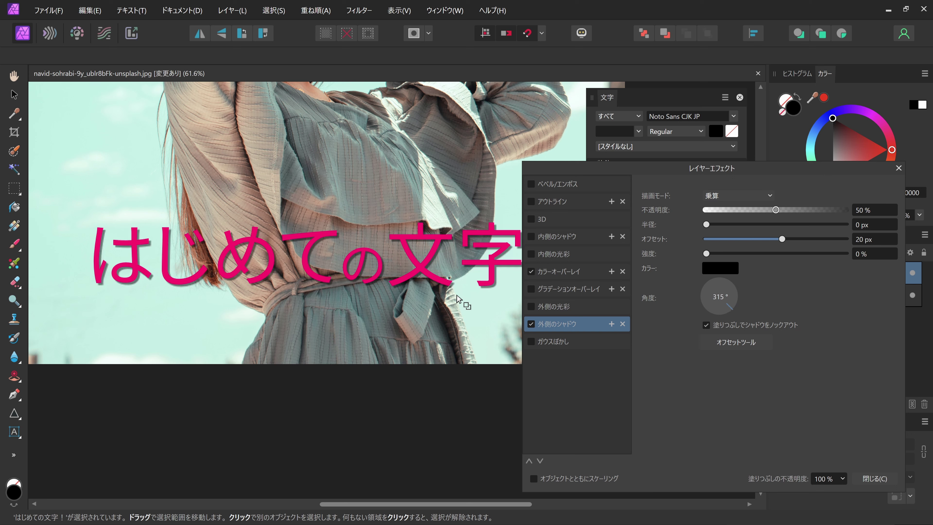
pyautogui.moveTo(456, 296); pyautogui.dragTo(456, 297)
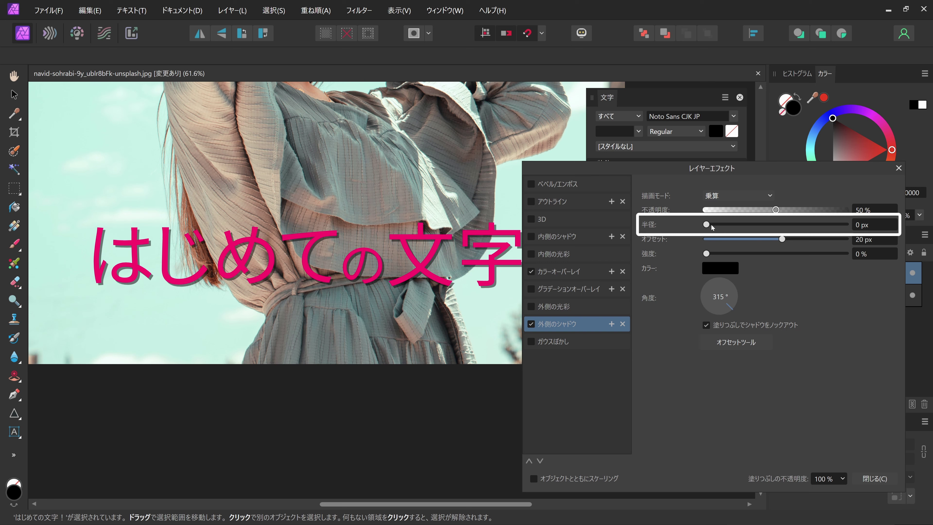
pyautogui.moveTo(712, 224); pyautogui.dragTo(787, 228)
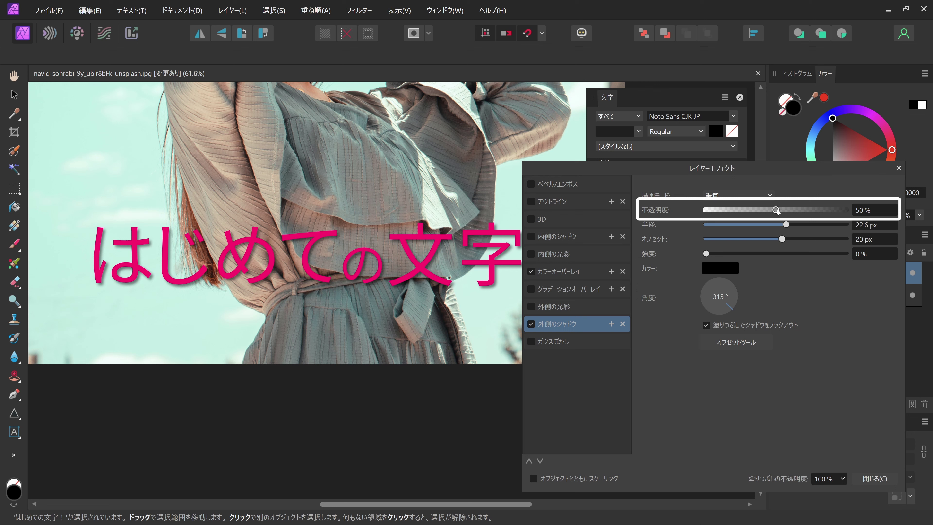
pyautogui.moveTo(776, 210); pyautogui.dragTo(751, 210)
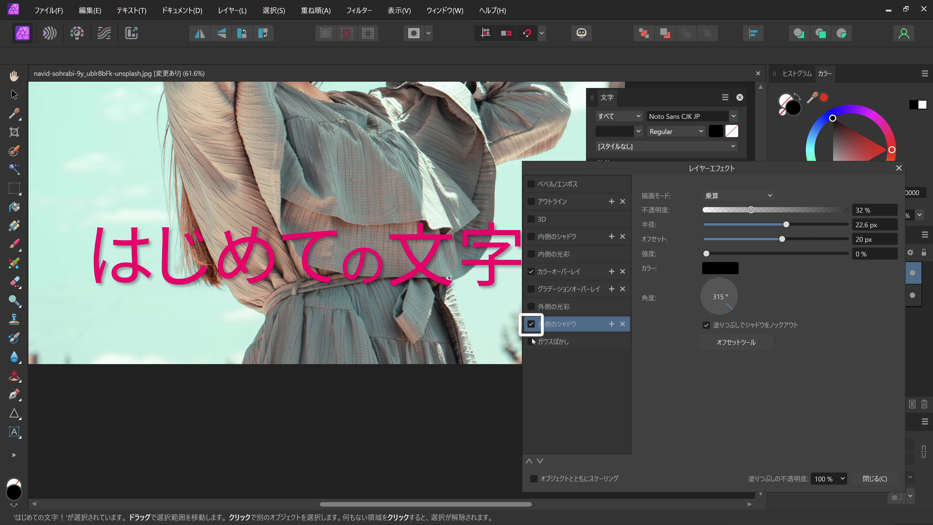
pyautogui.click(531, 324)
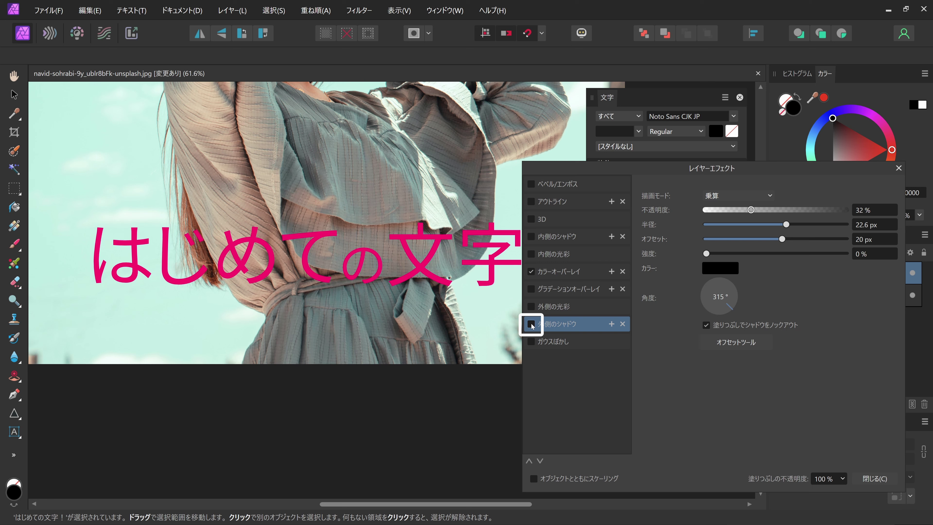
pyautogui.click(531, 324)
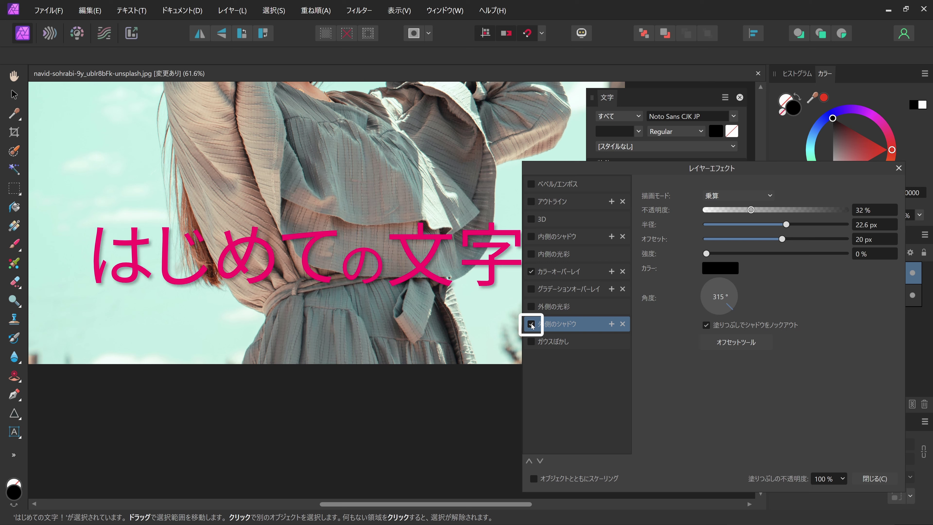
pyautogui.click(531, 324)
pyautogui.click(531, 324)
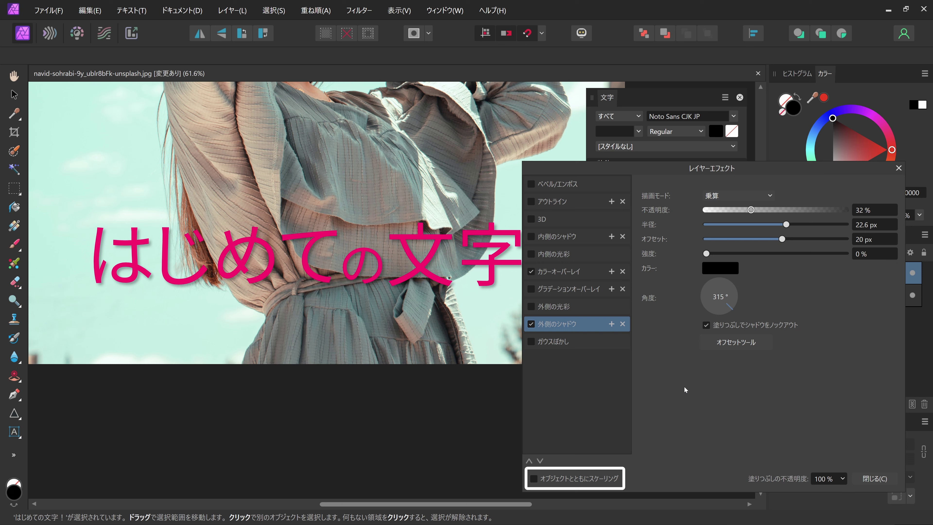
# Enable Scale with object for the effects, then view Resize Document and cancel it, leaving 4000 × 6000 px.
pyautogui.click(535, 479)
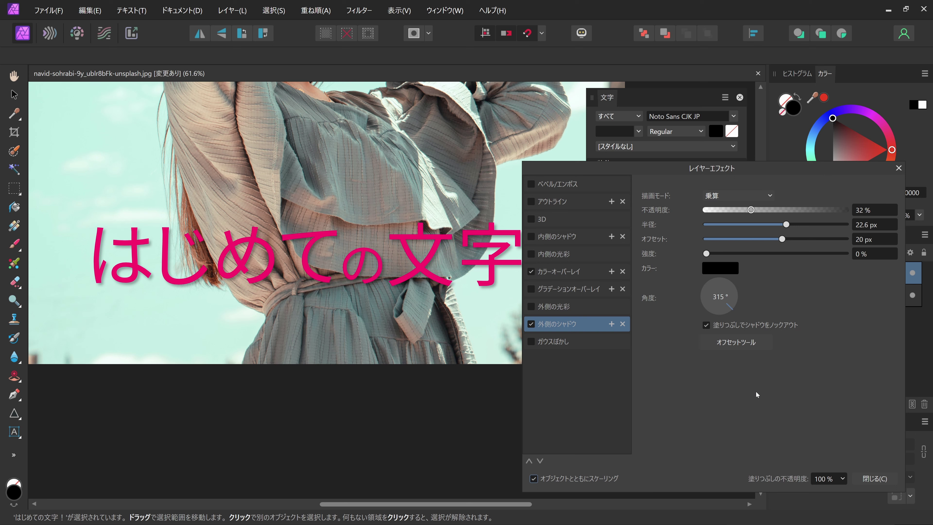
pyautogui.click(182, 10)
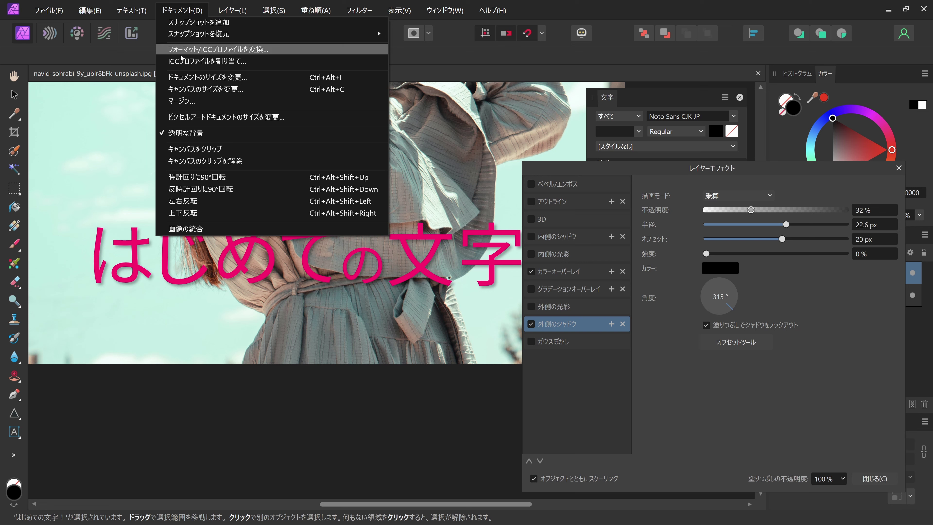
pyautogui.click(252, 78)
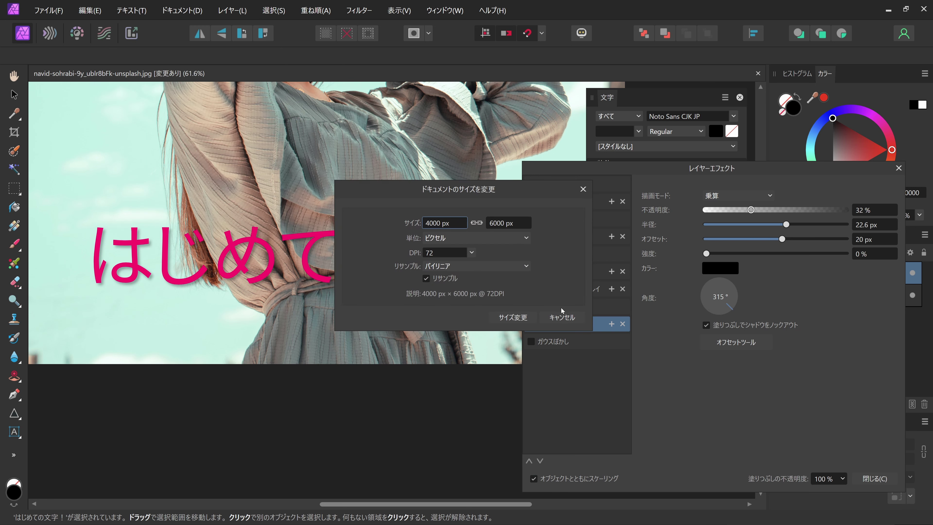
pyautogui.click(563, 317)
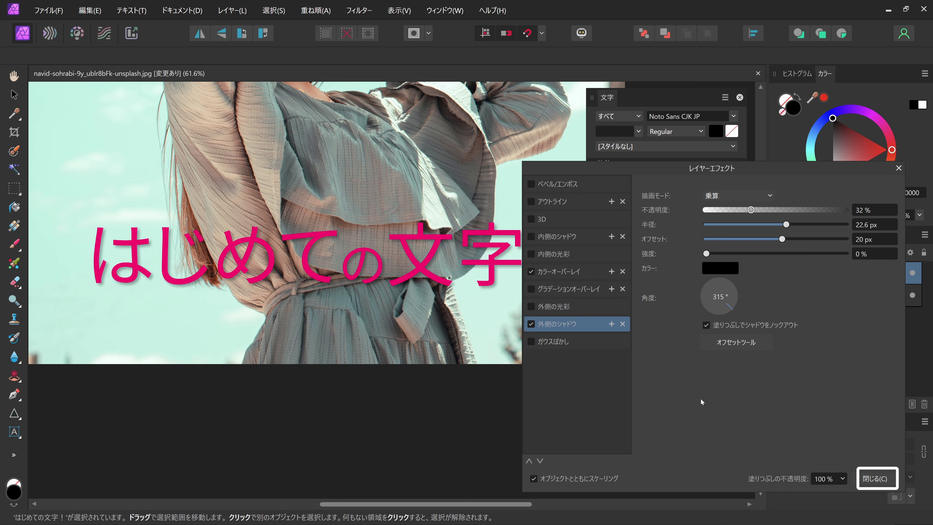
pyautogui.click(877, 477)
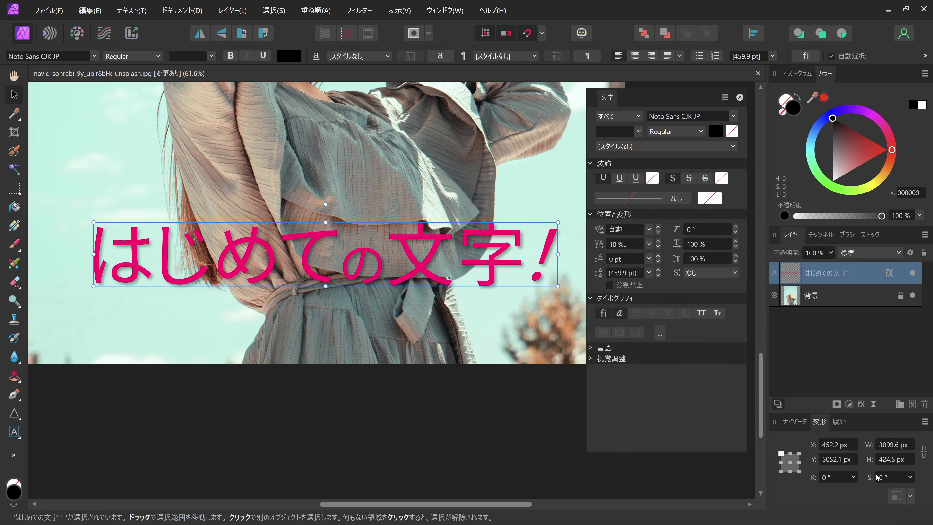